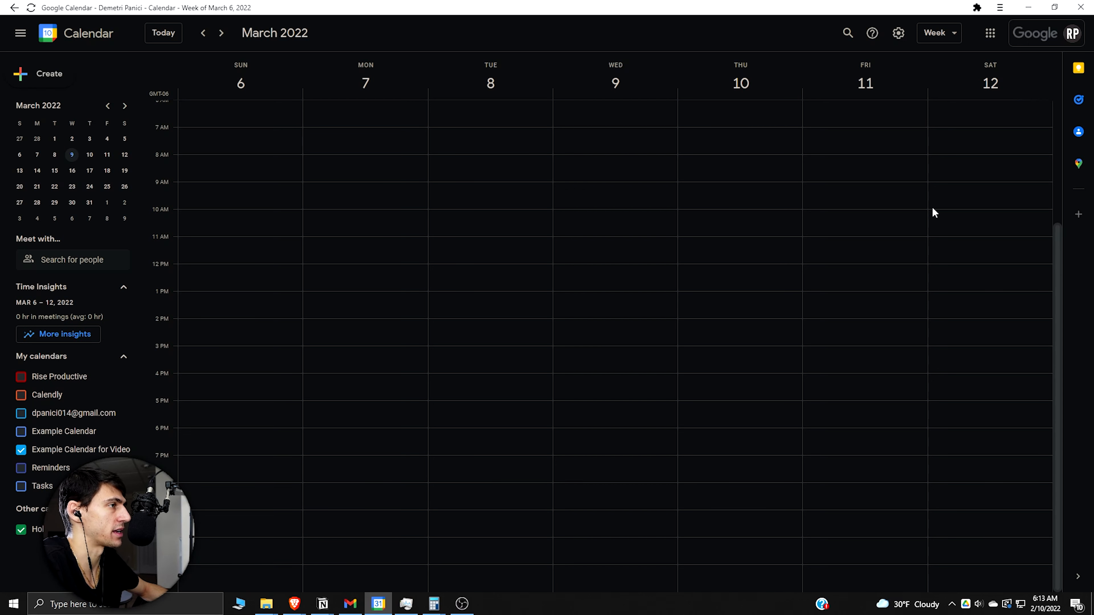
- Create a "Wake Up" event from 6:00 to 6:30am and place it on Sunday, March 6
scroll(404, 282, up, 2)
scroll(404, 285, up, 3)
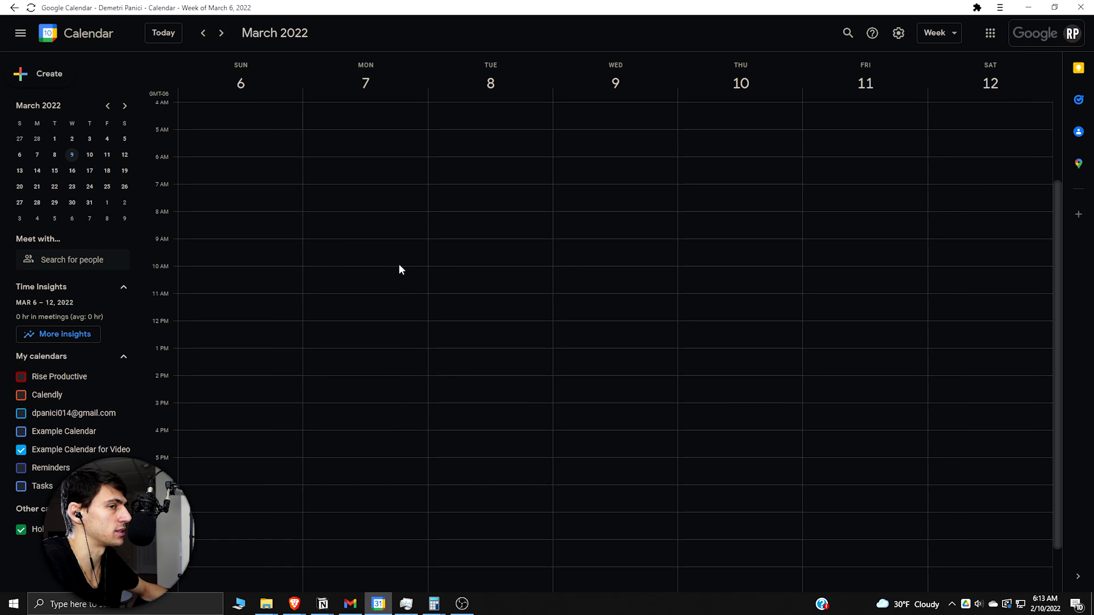
scroll(390, 298, down, 3)
scroll(390, 299, up, 3)
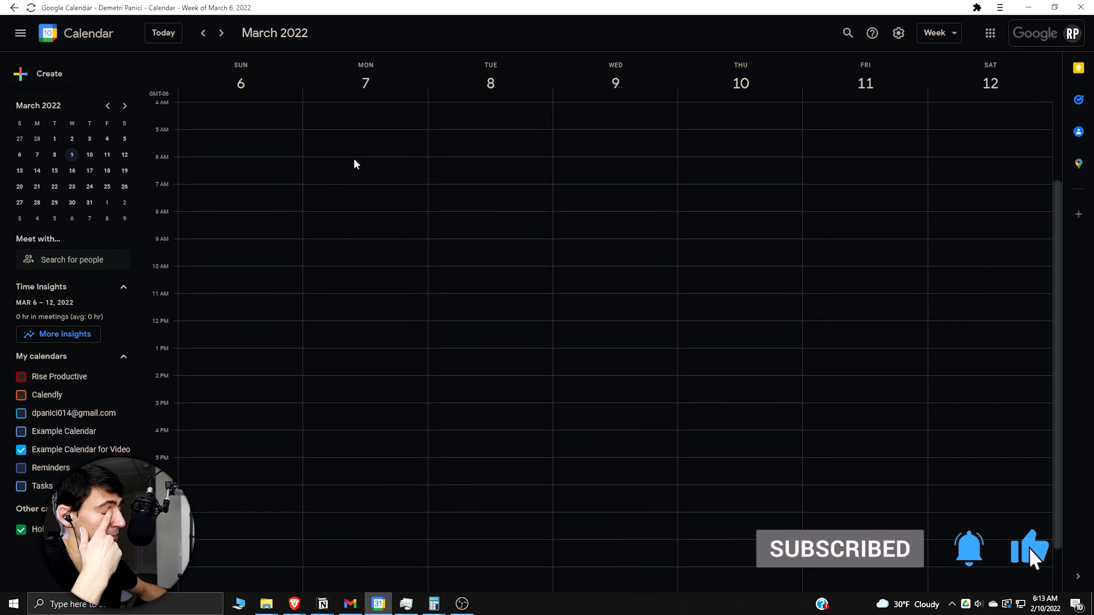
click(337, 163)
text(Wake Up)
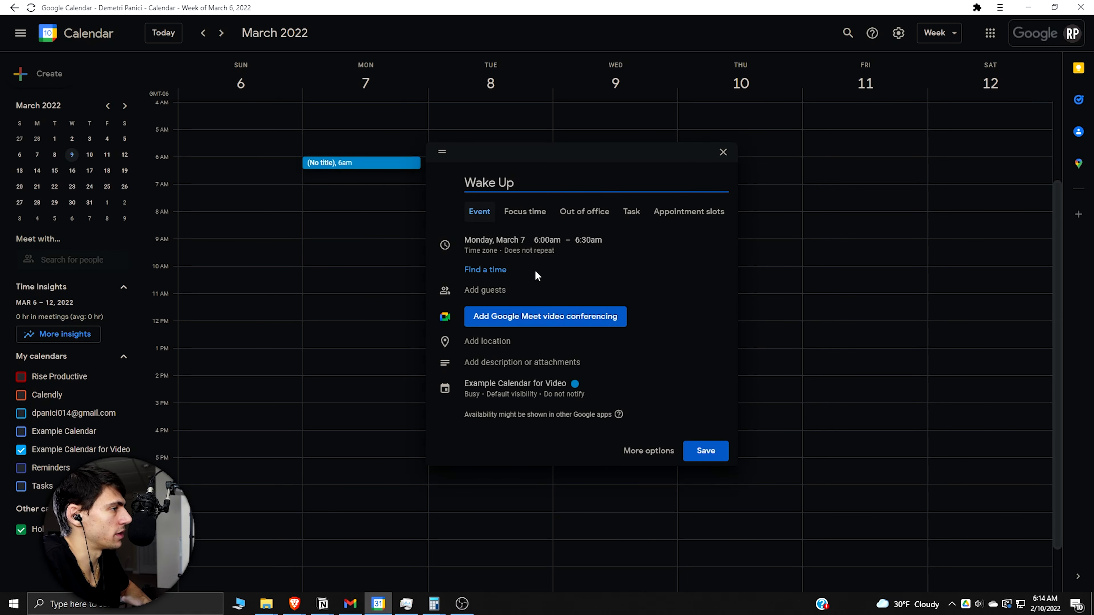
drag(384, 163, 259, 160)
- Make the Wake Up event repeat weekly on Sunday through Friday with no end date, and save it
click(528, 451)
click(113, 99)
click(103, 223)
click(476, 280)
click(494, 280)
click(513, 280)
click(531, 281)
click(549, 280)
click(638, 409)
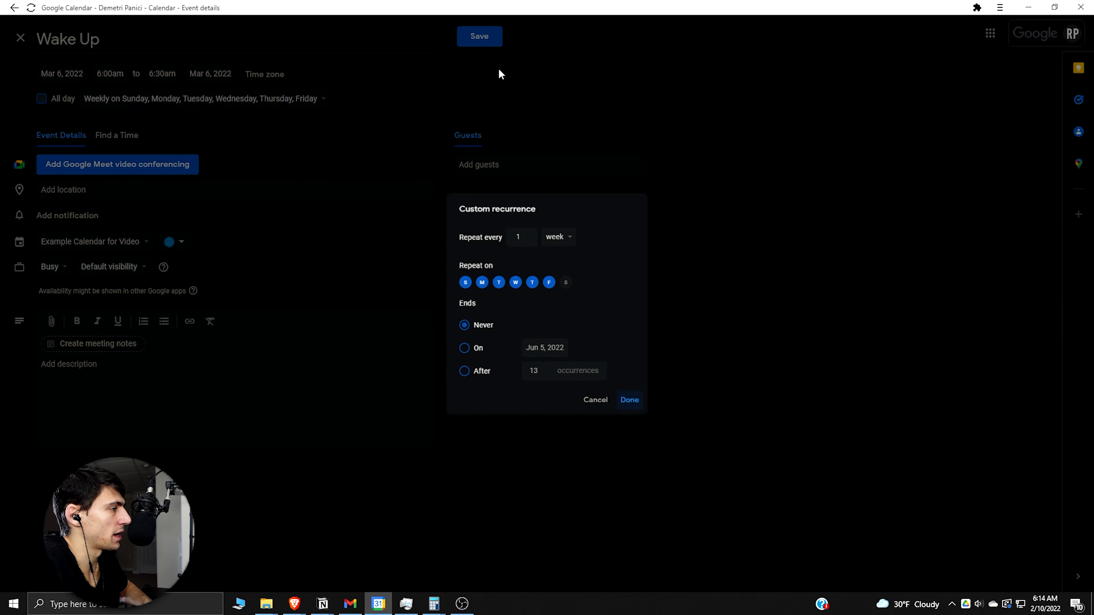
click(480, 36)
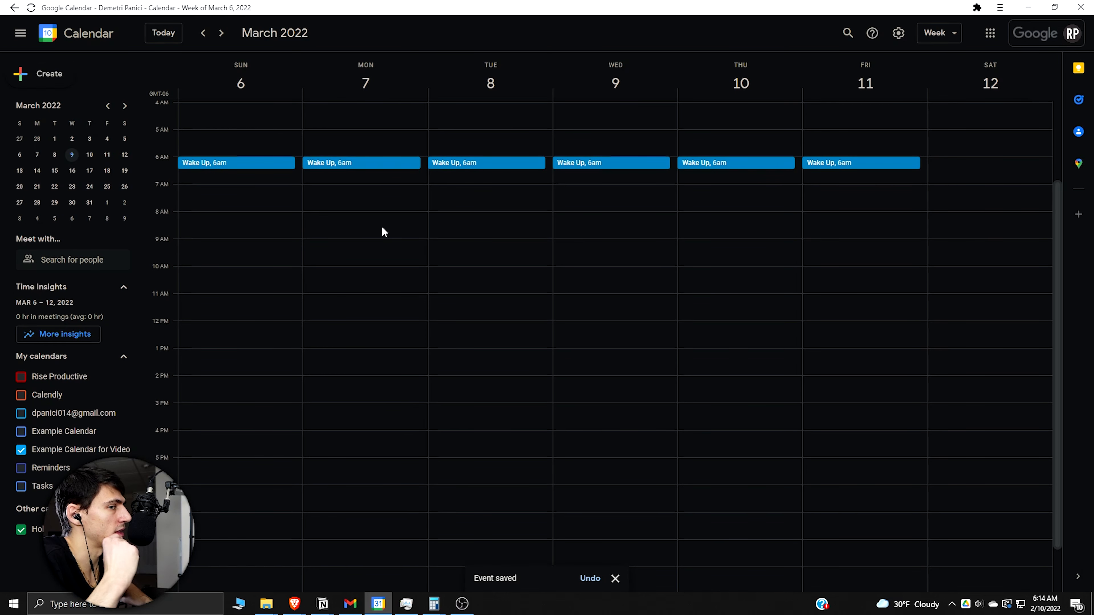
- Create an "In Bed" event on Sunday, March 6, repeating weekly on Sunday through Thursday and Saturday
scroll(382, 362, down, 1)
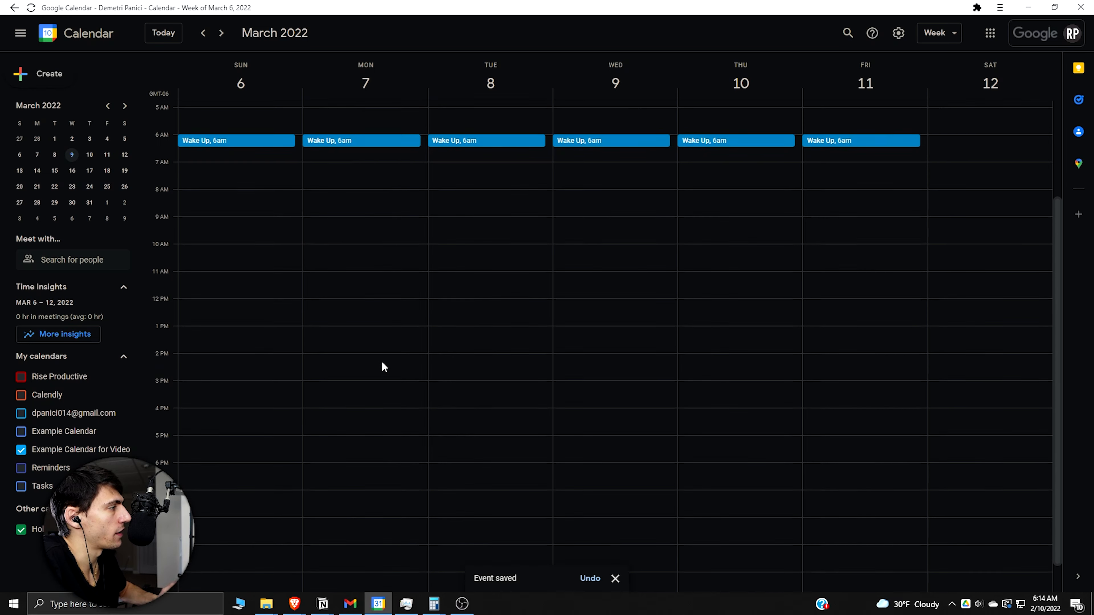
scroll(381, 361, down, 1)
drag(210, 540, 207, 546)
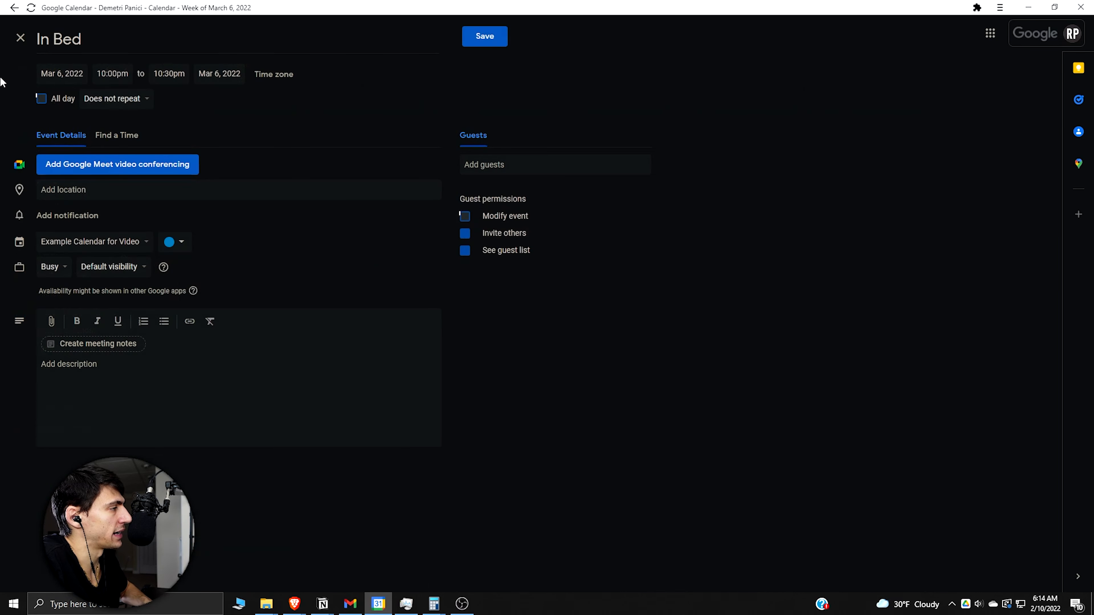
click(122, 101)
click(111, 226)
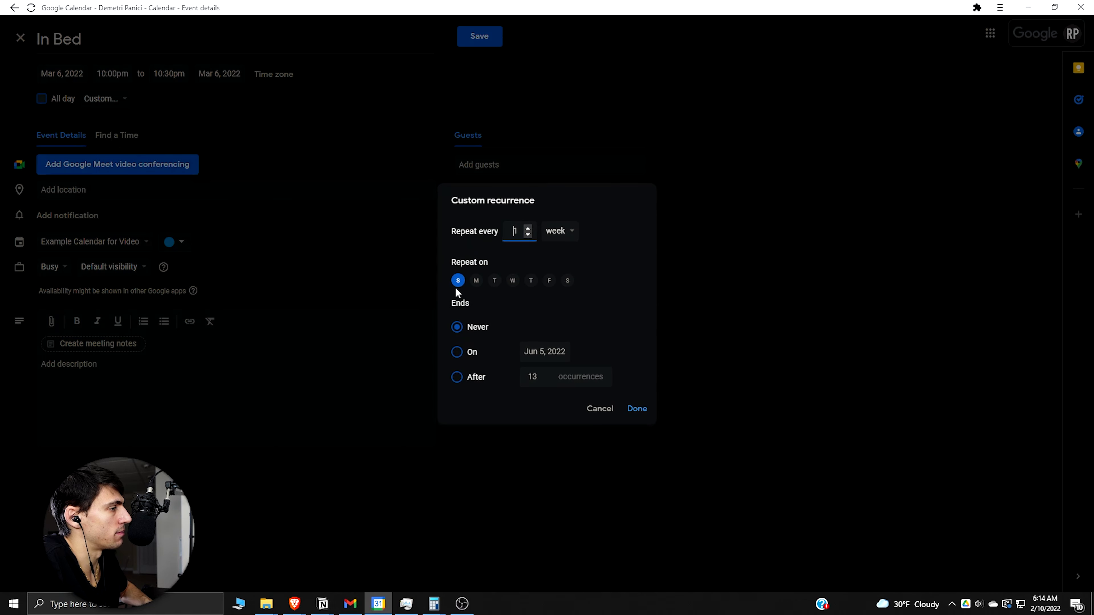
click(478, 282)
click(634, 412)
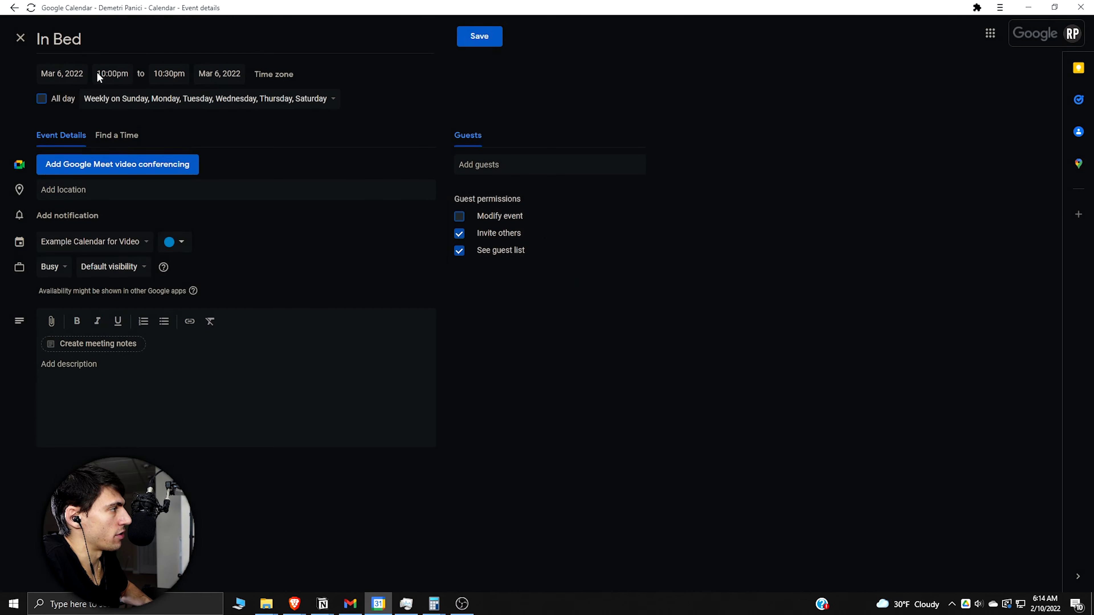
- Set the In Bed event's start time to 9:30pm and save it
click(116, 74)
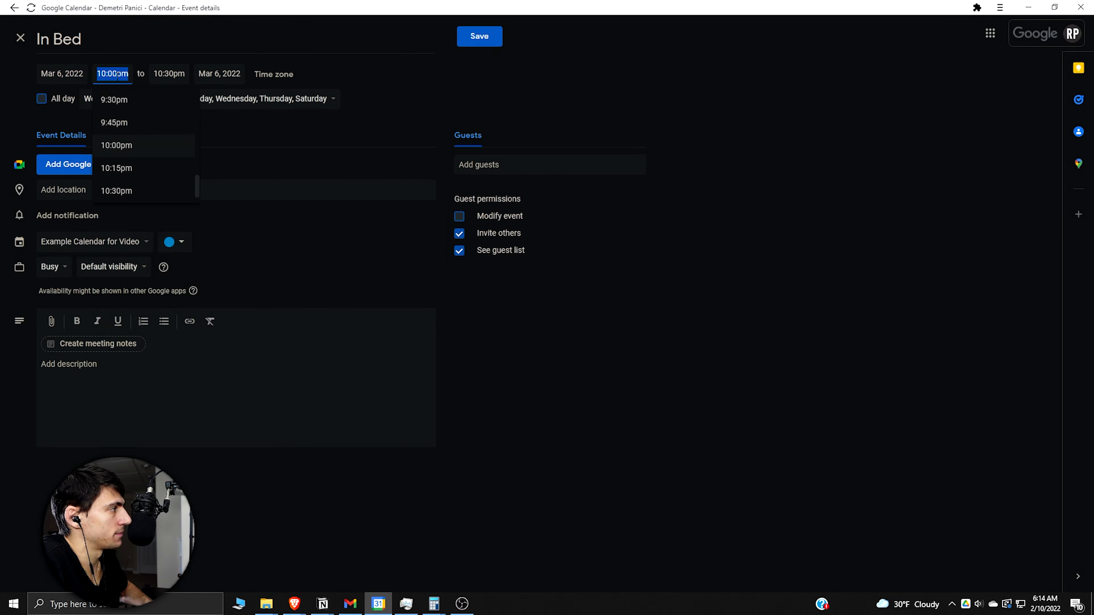
text(930)
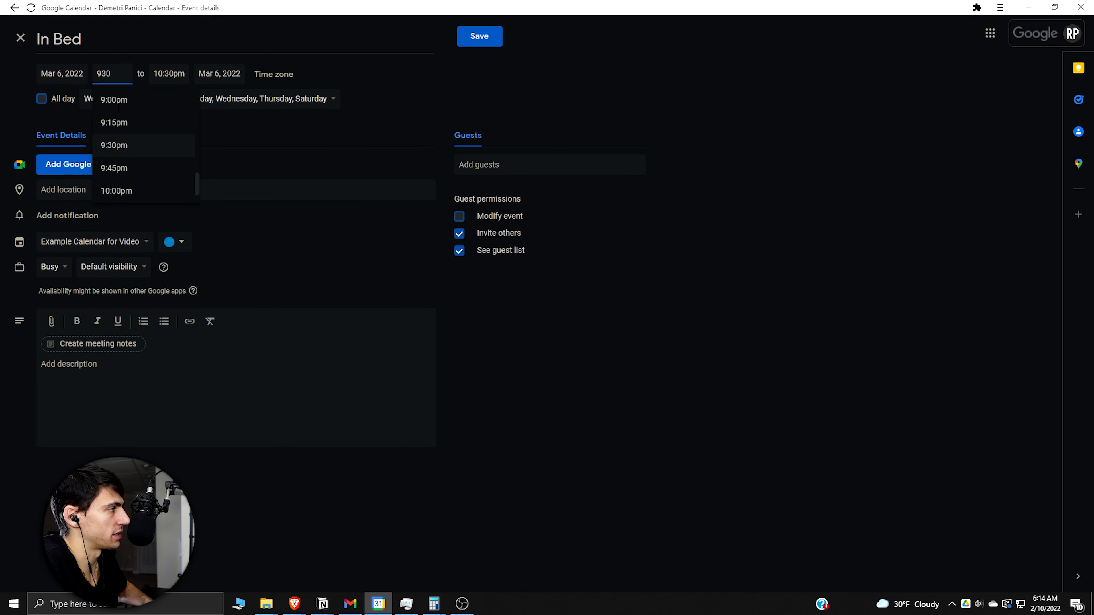
key(Return)
click(480, 37)
- Create a "Prepare for Bed" event on Sunday, March 6, from 9:00 to 9:30pm
scroll(687, 428, down, 2)
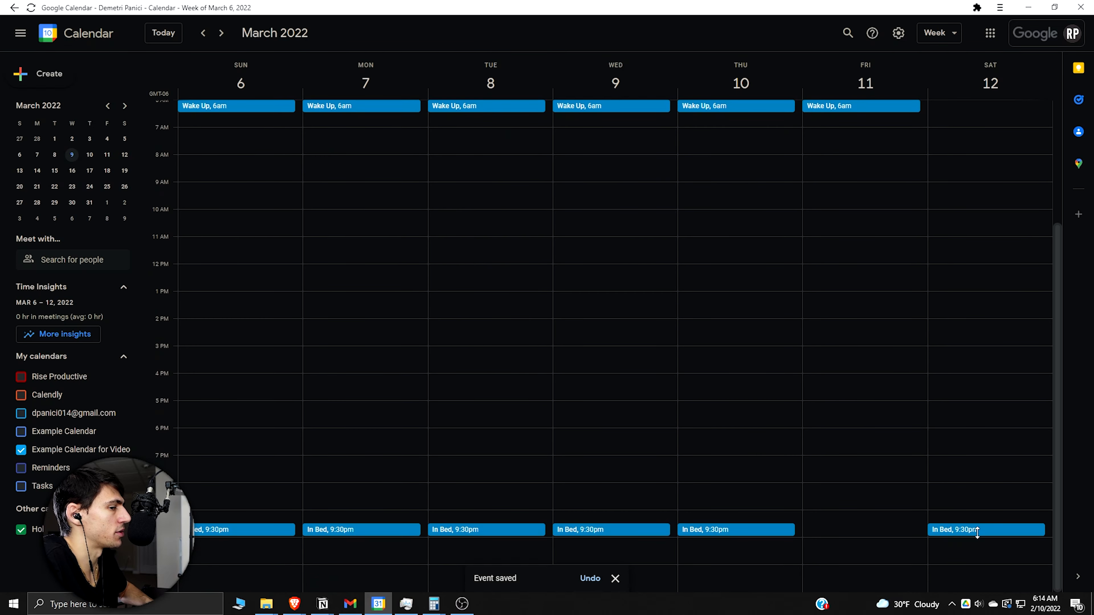
scroll(631, 401, up, 1)
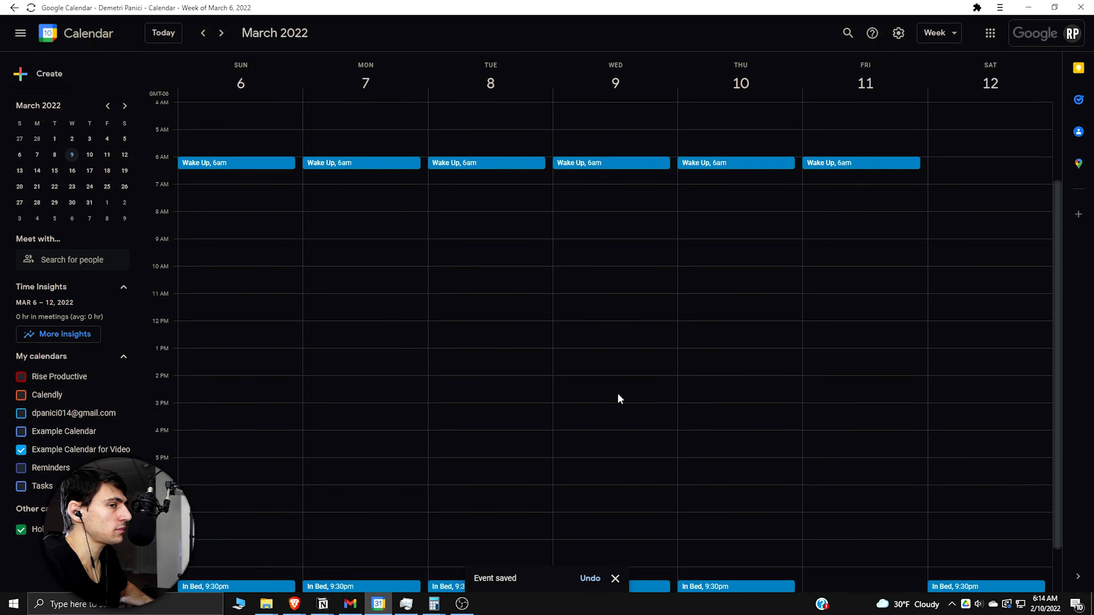
scroll(619, 398, down, 1)
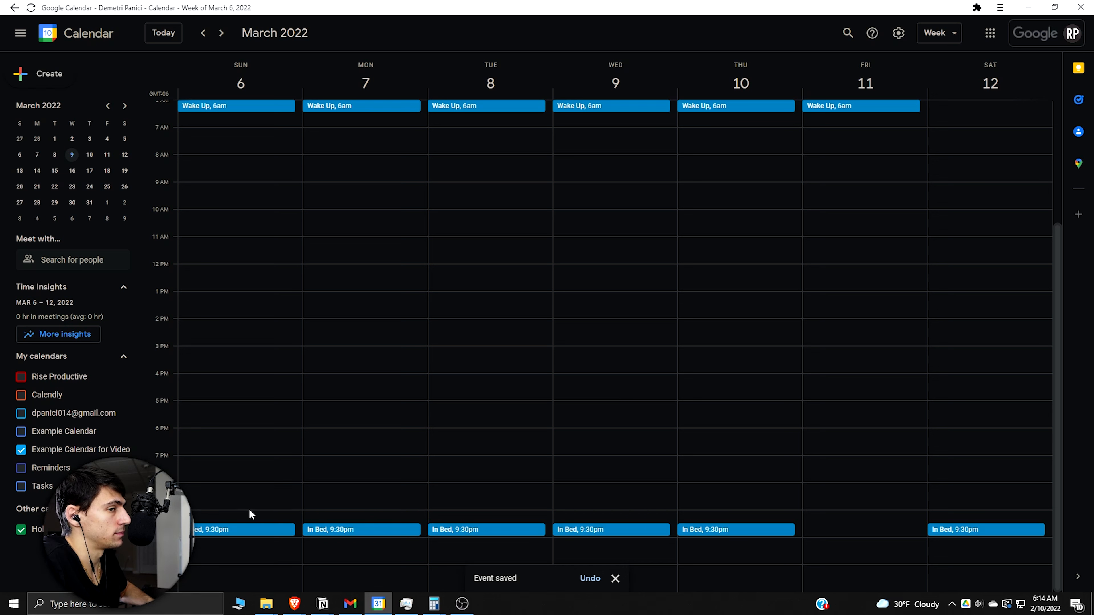
click(248, 516)
text(Prepare for Bed)
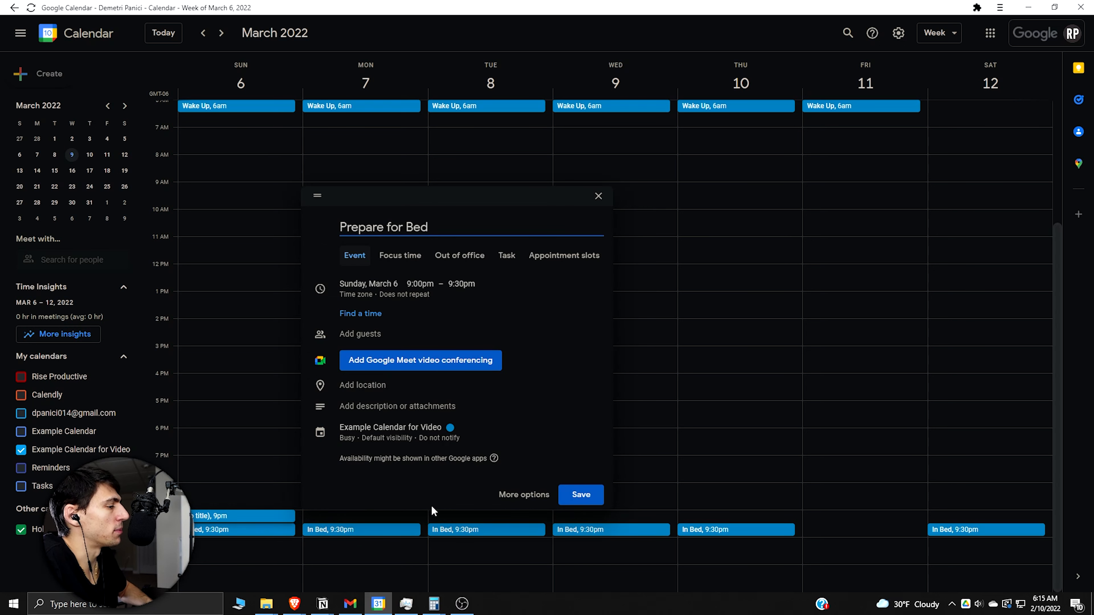
- Make the Prepare for Bed event repeat weekly on Sunday through Thursday and Saturday, and save it
click(500, 494)
click(129, 104)
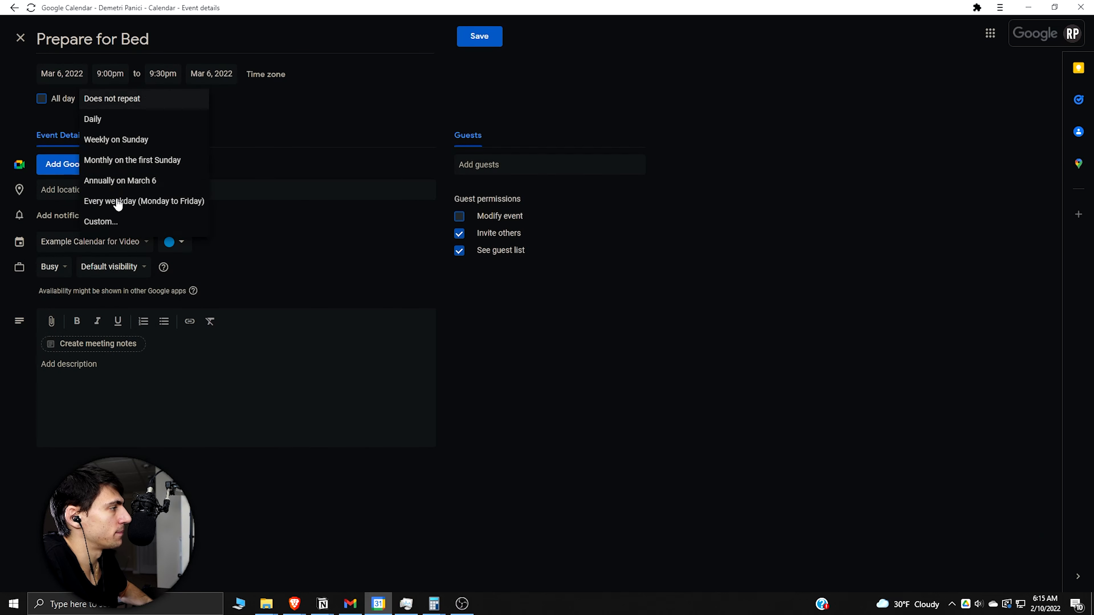
click(180, 222)
click(476, 281)
click(495, 281)
click(513, 281)
click(568, 283)
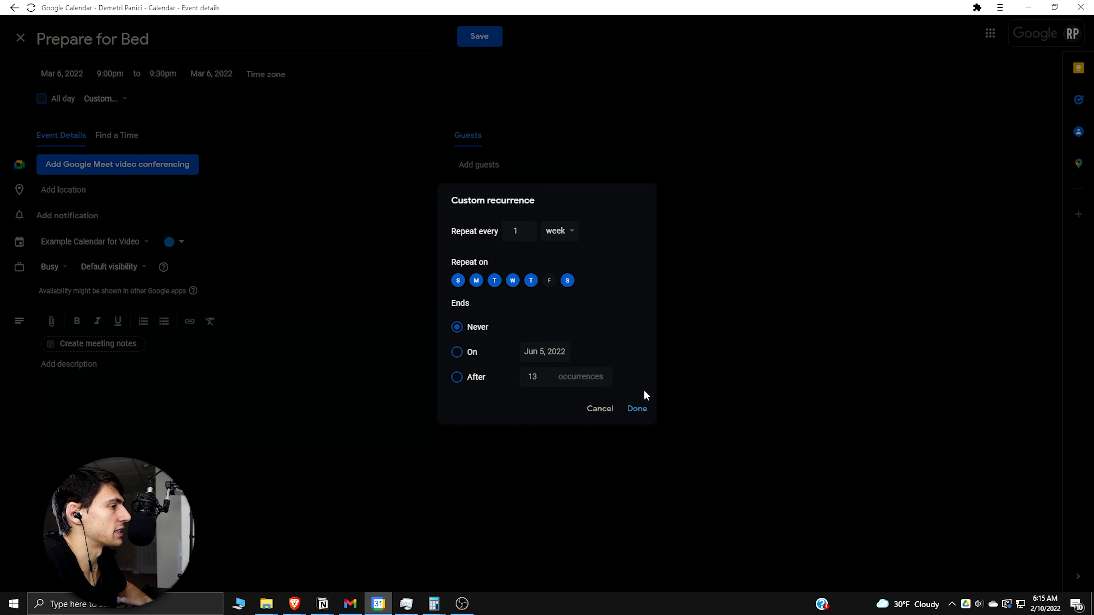
click(638, 408)
click(479, 36)
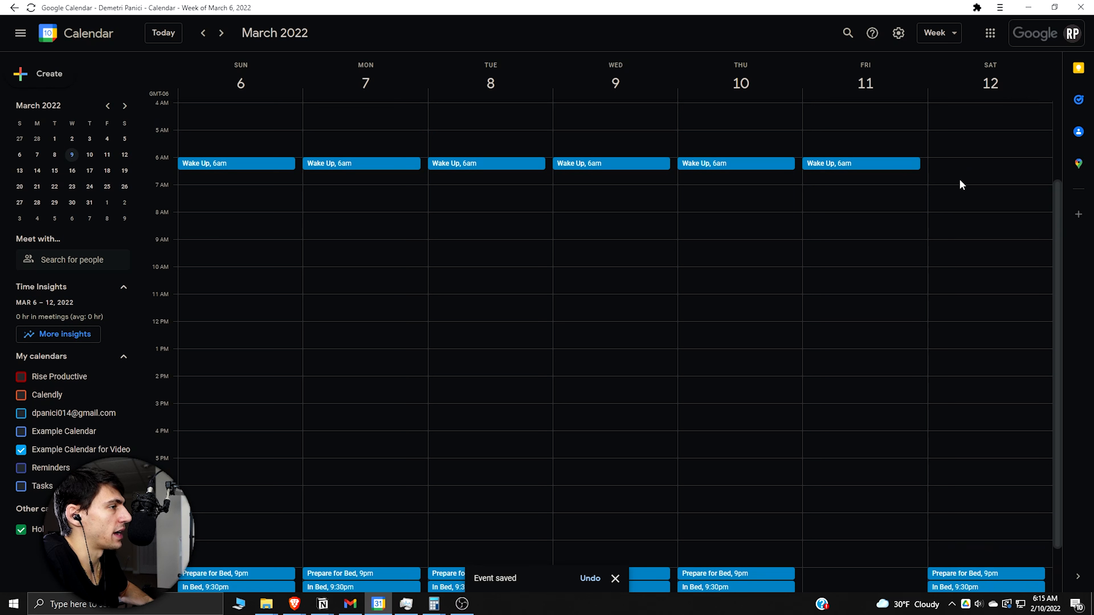
- Add a "Wake Up" event on Saturday, March 12, from 8:00 to 8:30am
click(957, 220)
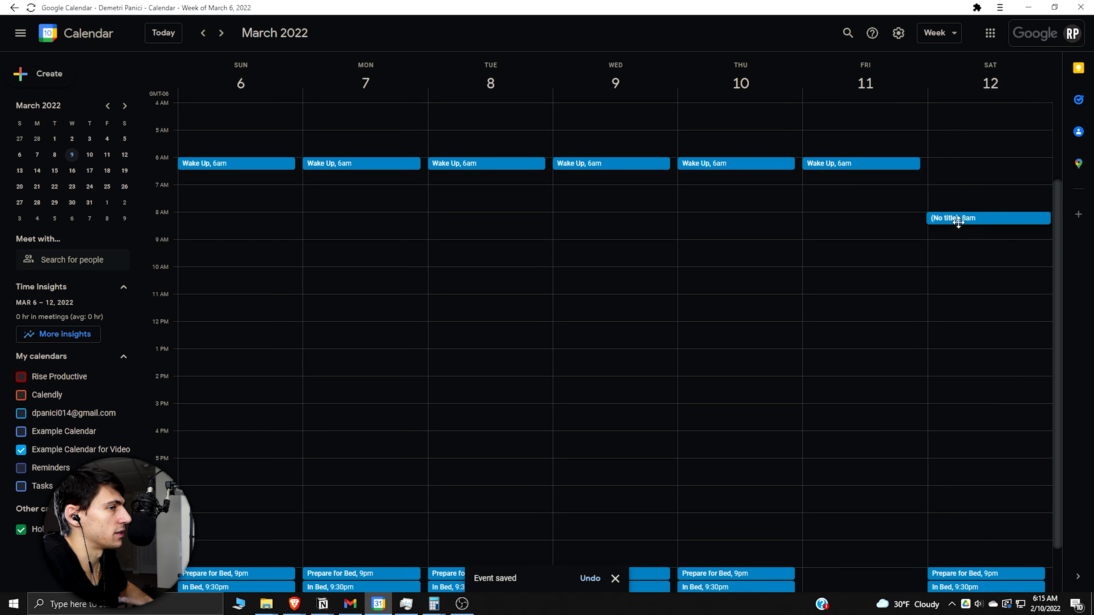
text(Wake Up)
key(Return)
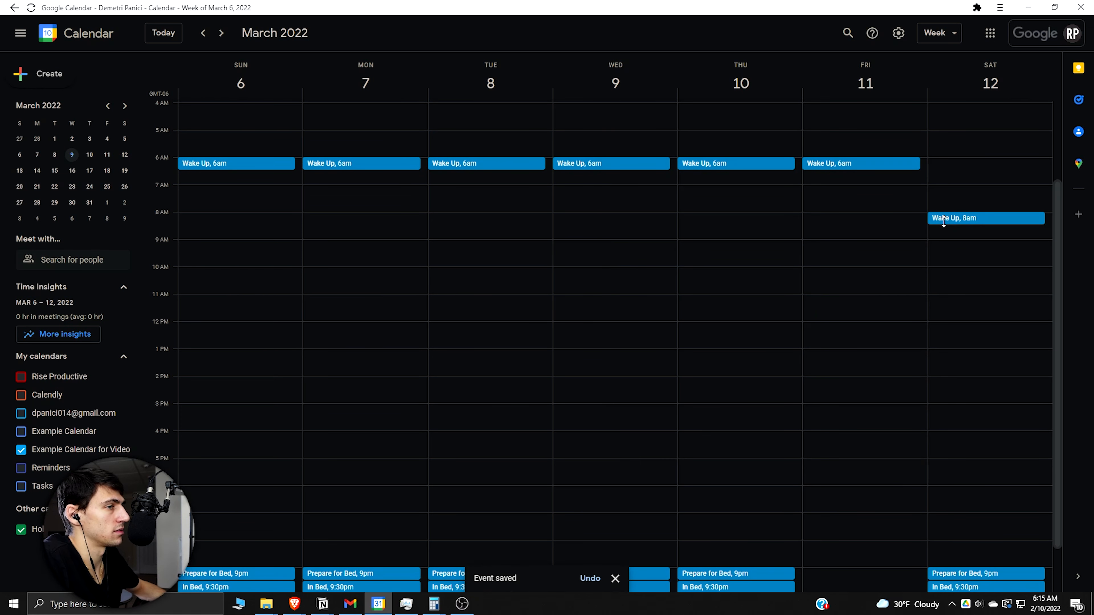
- Make the Saturday Wake Up event repeat weekly on Saturday and save it
click(945, 218)
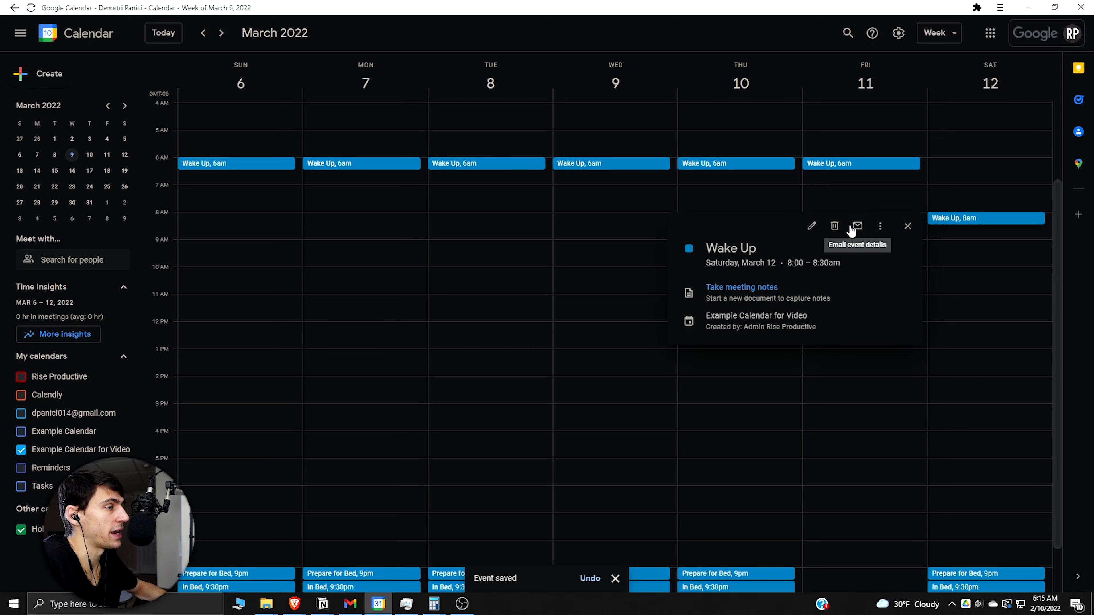
click(807, 223)
click(119, 103)
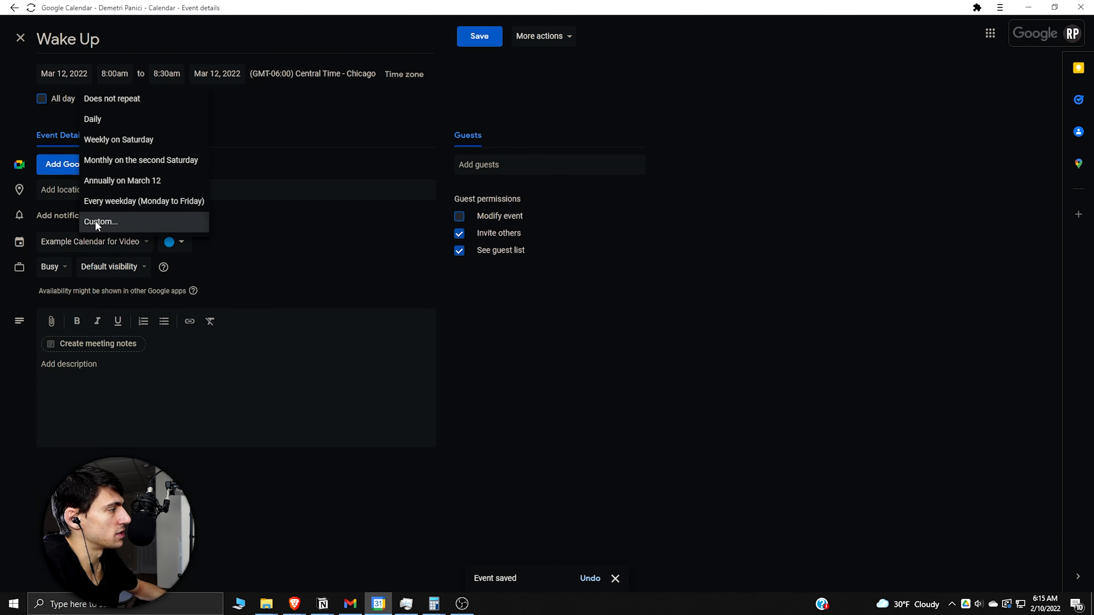
click(95, 221)
click(637, 409)
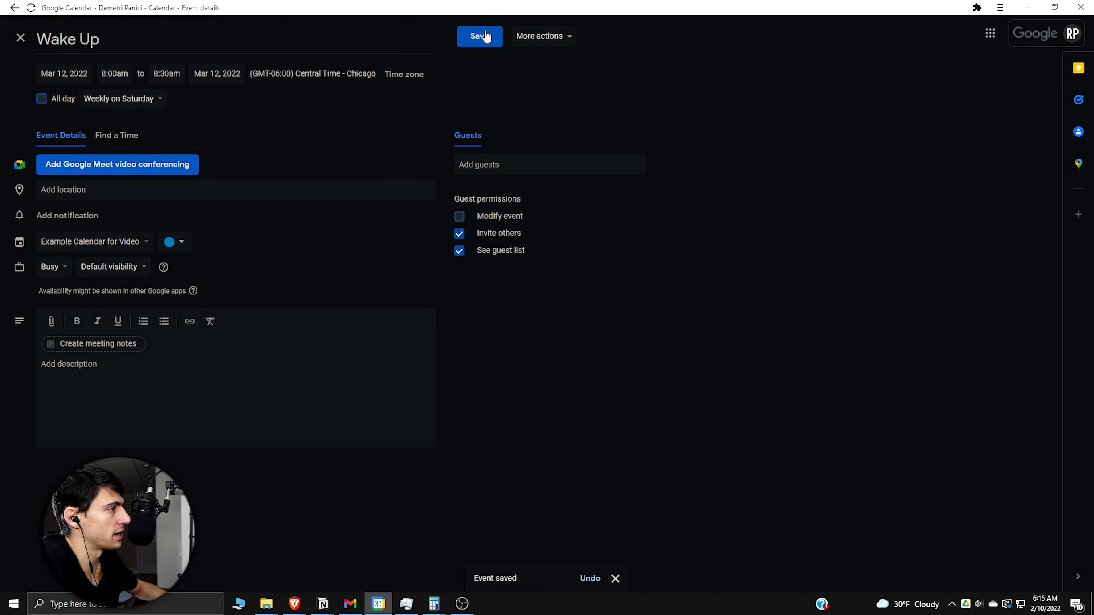
click(138, 101)
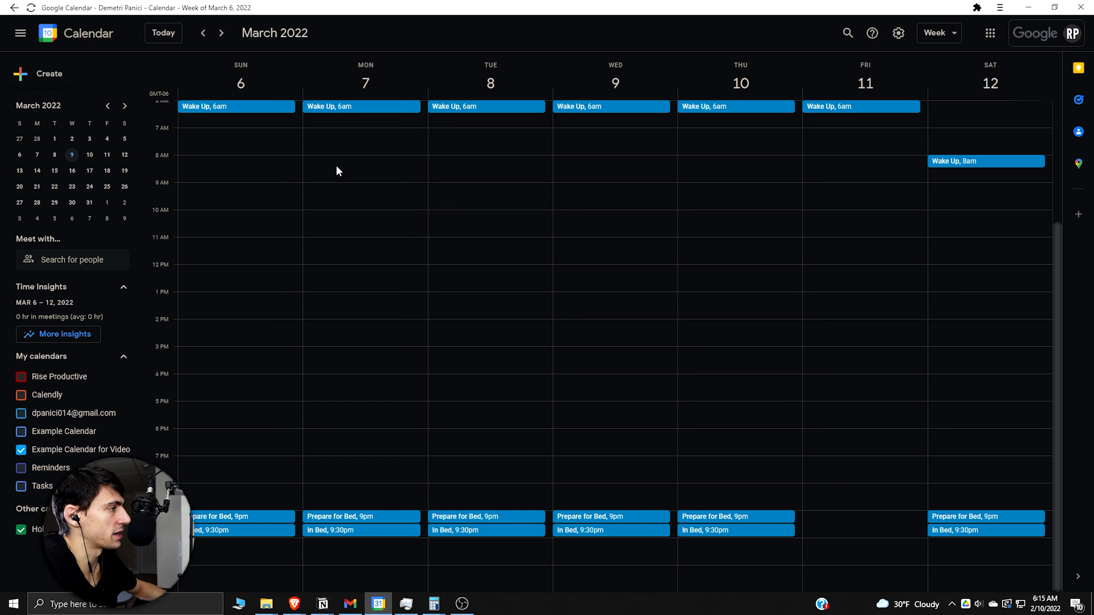
- Create a "Work" event from 9am to 5pm repeating Monday to Friday, and colour the whole series Tangerine
drag(341, 187, 370, 397)
text(Wo)
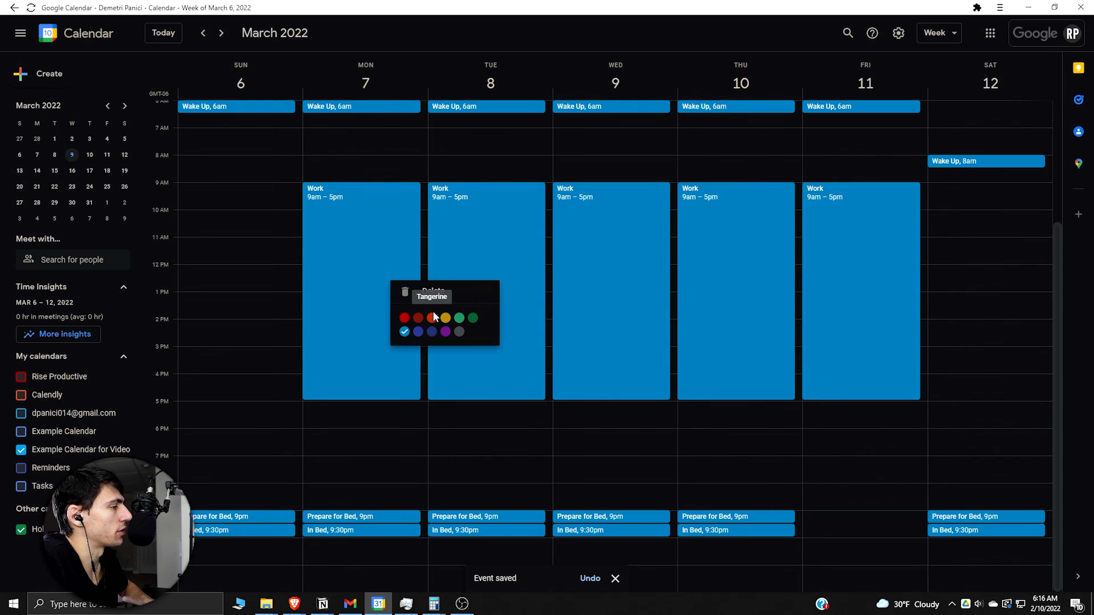
click(433, 311)
click(505, 299)
click(623, 353)
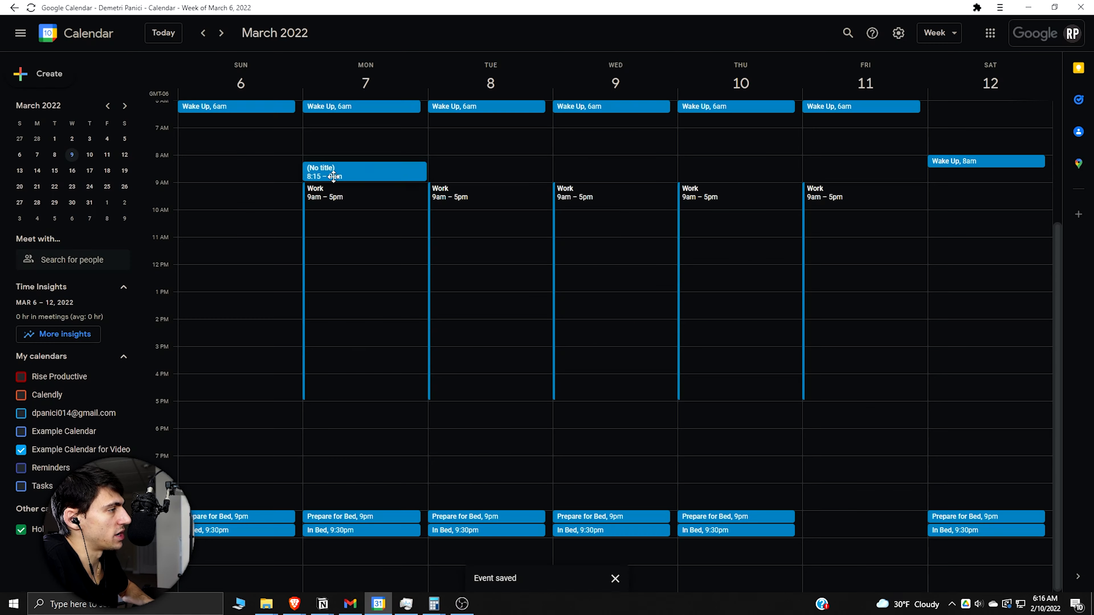
- Create a grey "Commute" event from 8:30 to 9:00am starting Monday, March 7, repeating every weekday
drag(332, 171, 356, 173)
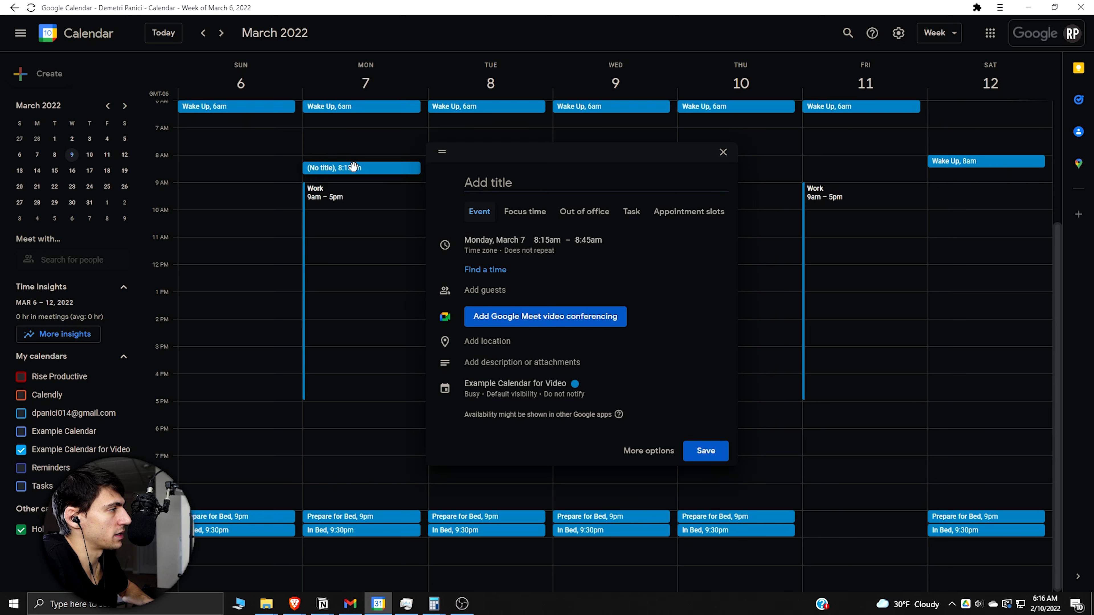
text(Commute)
click(577, 392)
click(598, 393)
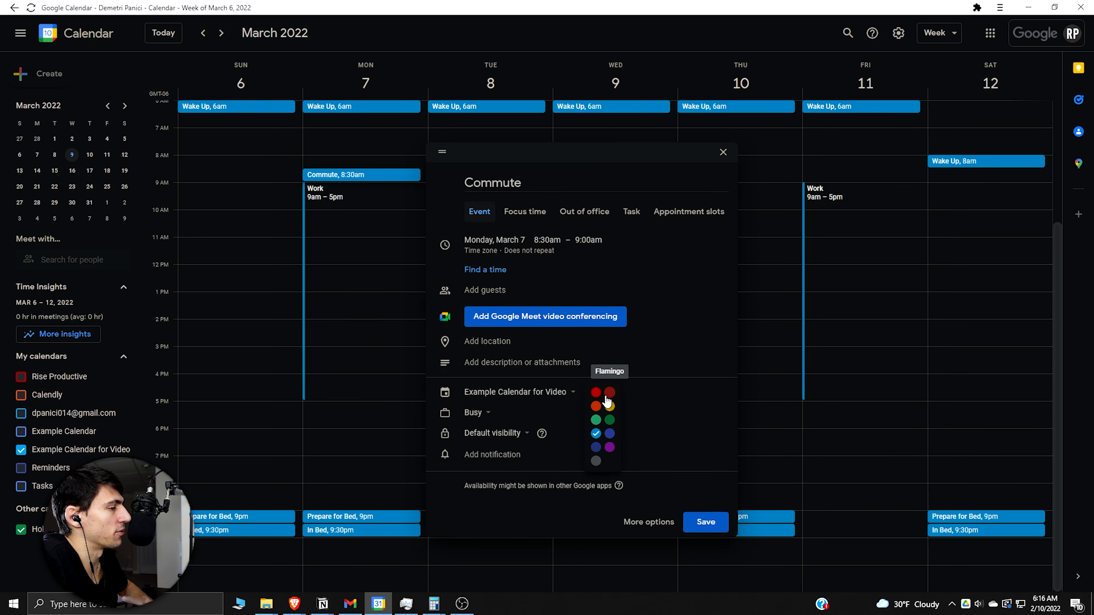
click(597, 463)
click(651, 522)
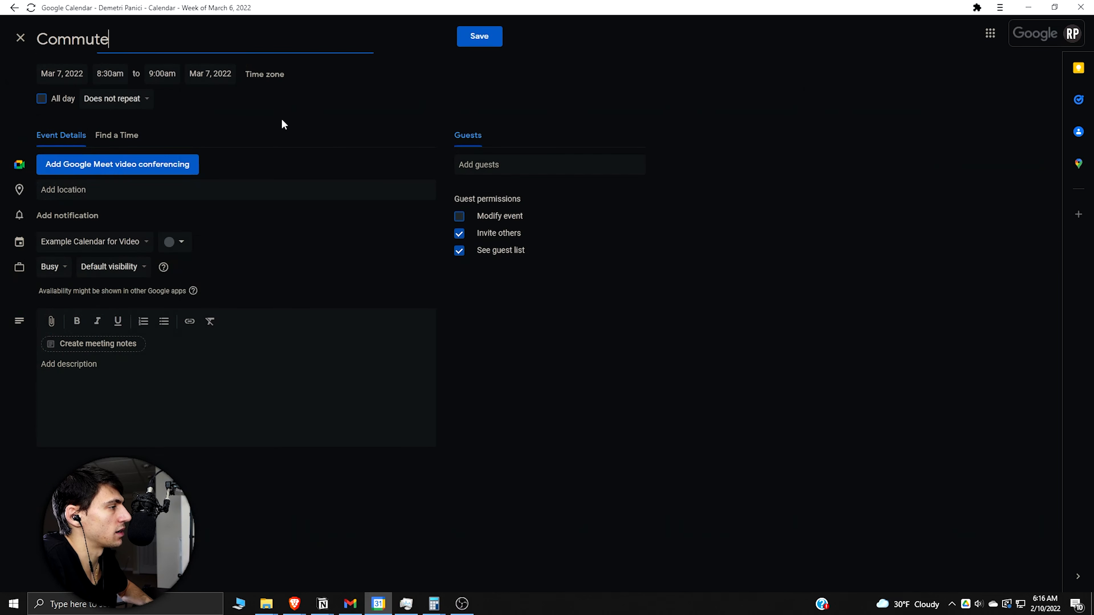
click(114, 99)
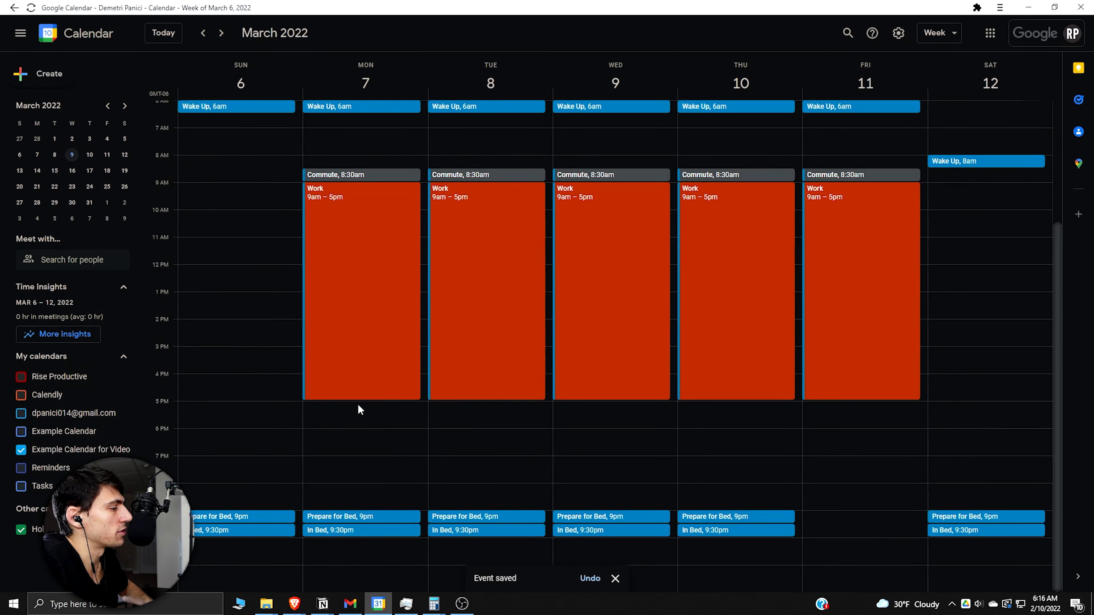
- Add a grey "Commute" event at 5pm and a "Dinner" event from 5:30 to 7pm, both repeating Monday to Friday
click(359, 409)
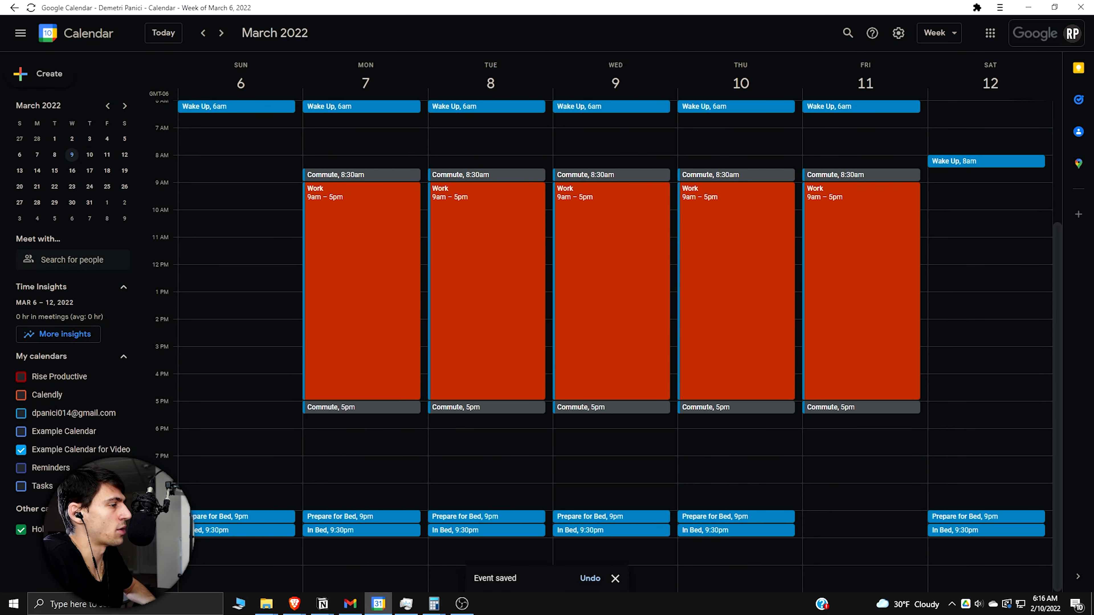
drag(357, 425, 368, 454)
text(Dinner)
click(673, 448)
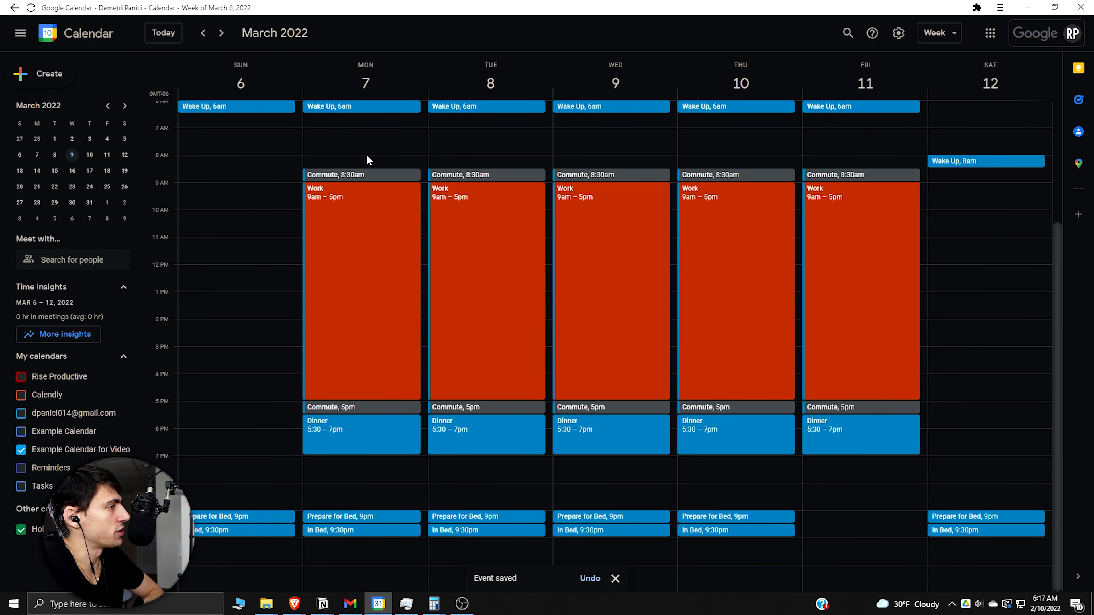
- Create a "Breakfast" event at 8am, just before the morning commute, repeating Monday to Friday
drag(368, 160, 368, 163)
text(Break)
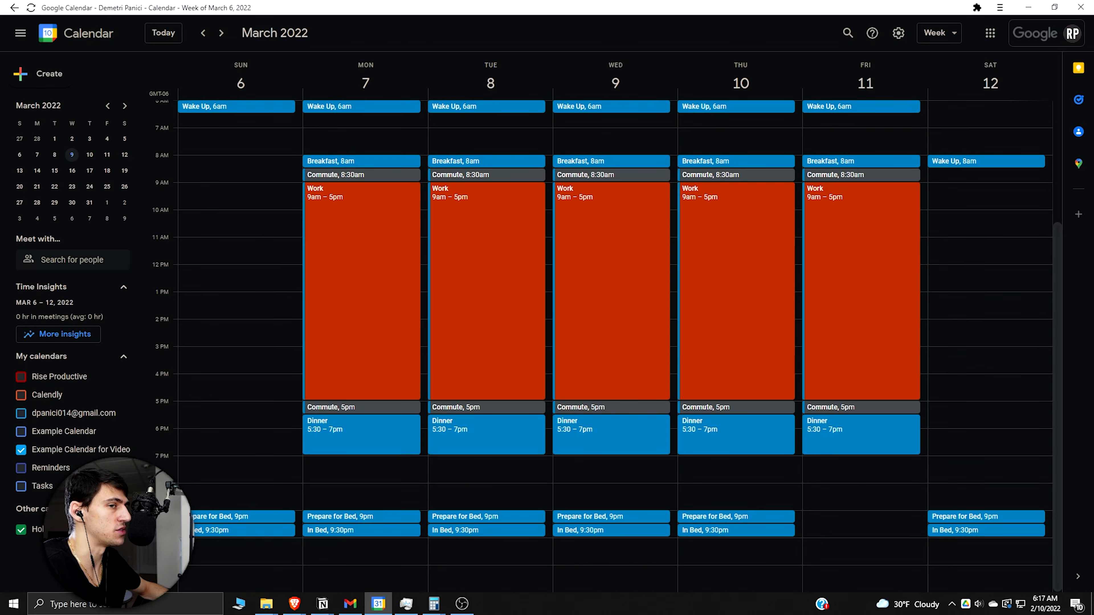
- Begin a "Light Workout / Stretch" event on Monday, March 7, from 6:30 to 7:00am, directly after Wake Up
scroll(792, 303, up, 2)
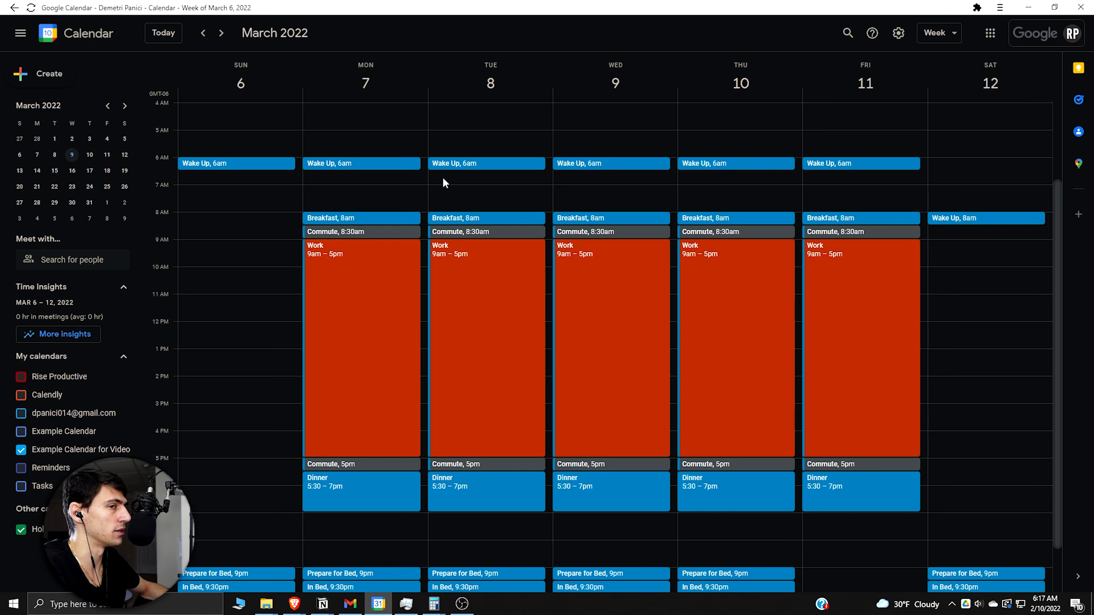
drag(364, 180, 366, 171)
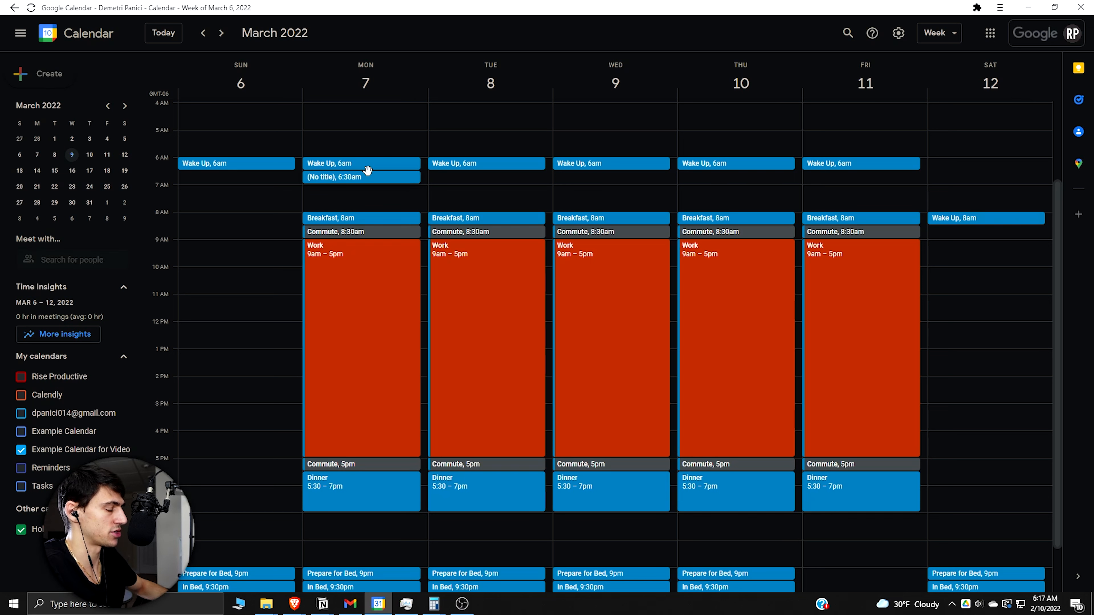
text(Ligh)
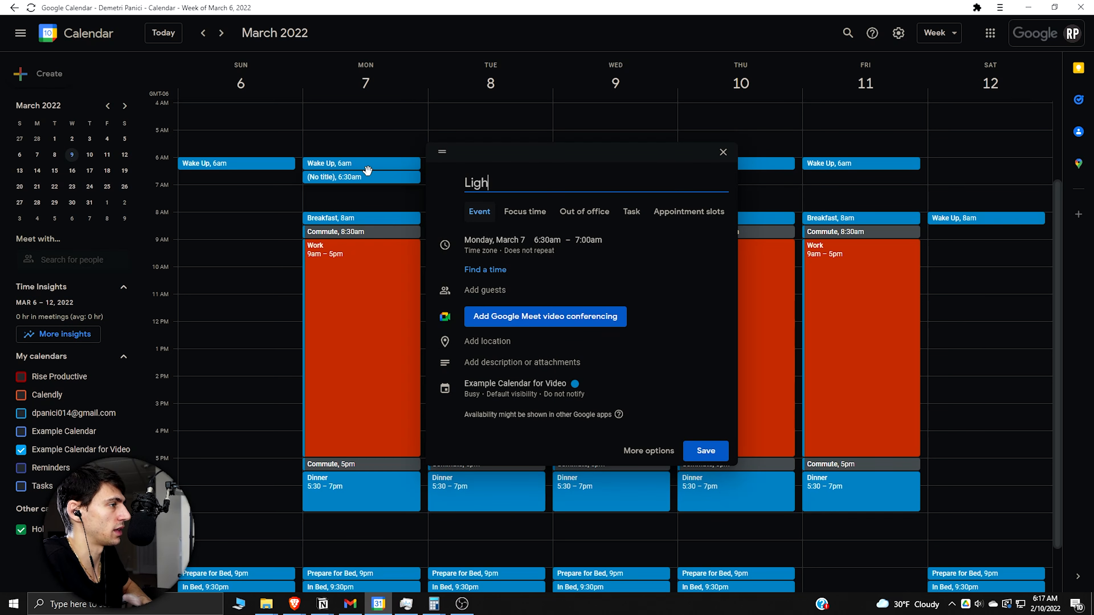
text(t Workout / Stretch)
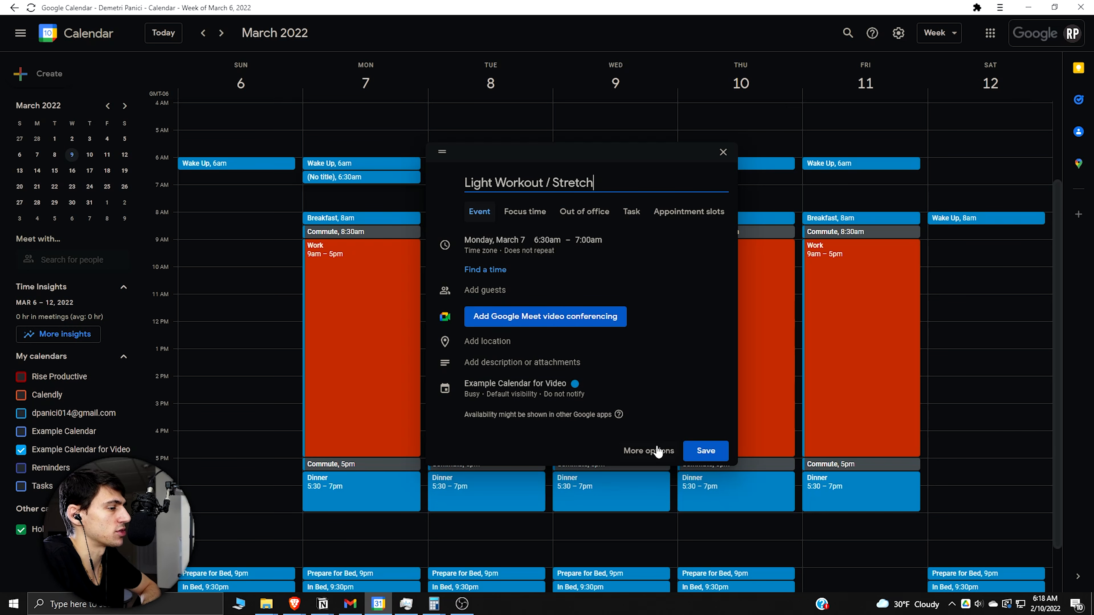
- Repeat the "Light Workout / Stretch" event weekly Monday to Friday, colour it yellow and save it
click(650, 451)
click(137, 100)
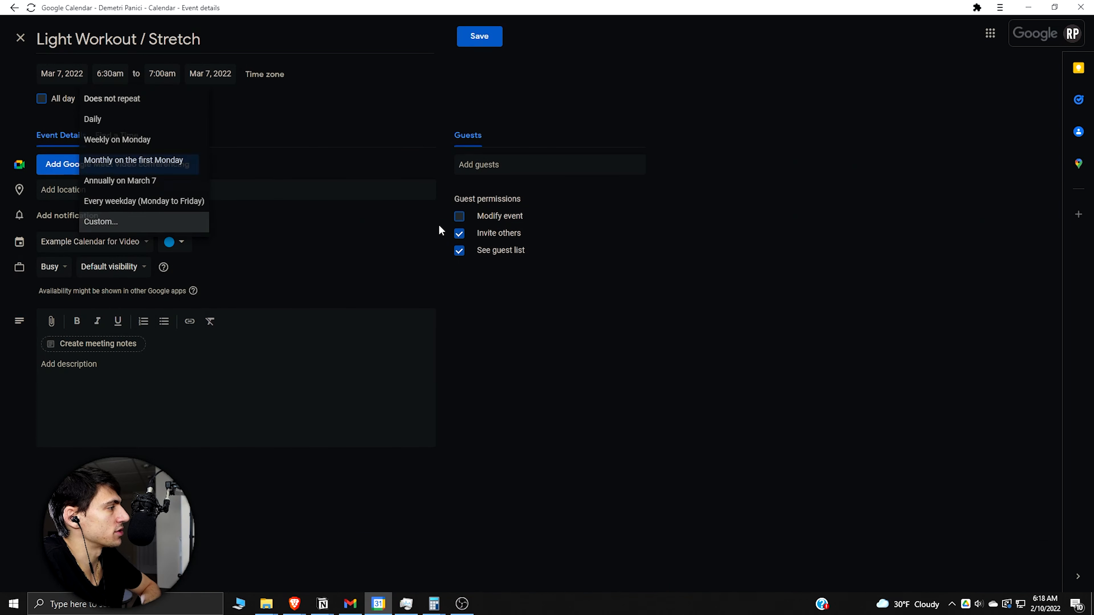
click(100, 222)
click(494, 281)
click(512, 281)
click(531, 282)
click(550, 282)
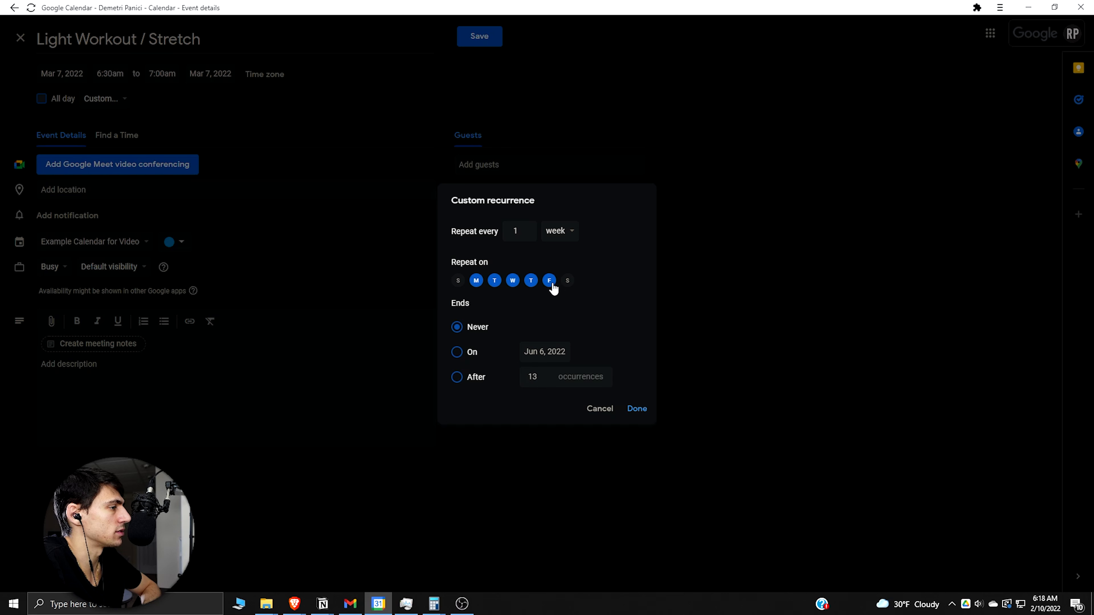
click(637, 409)
click(171, 242)
click(182, 257)
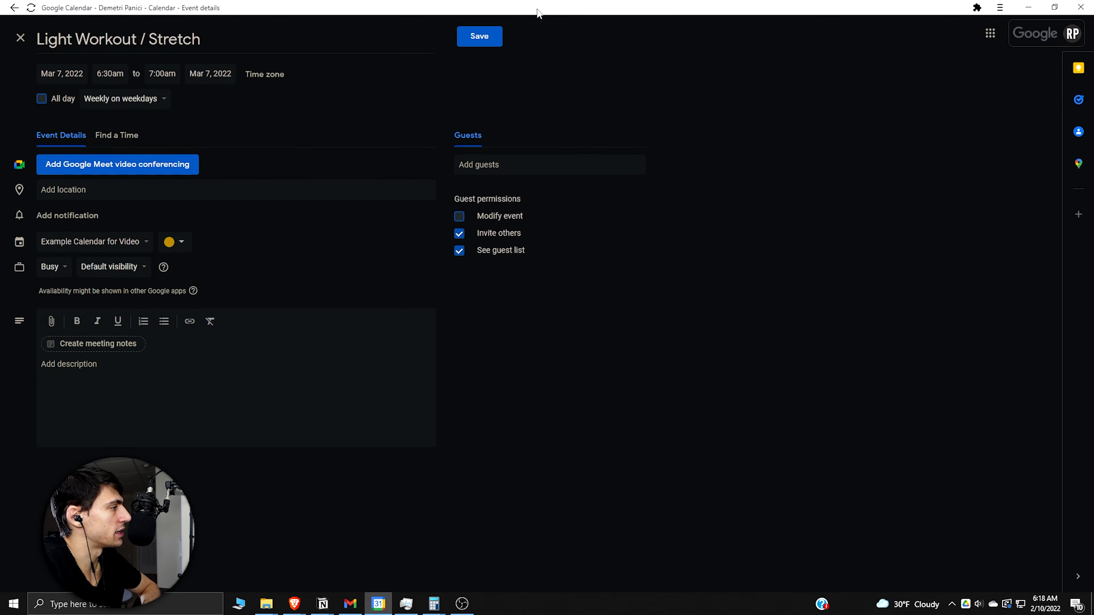
click(503, 39)
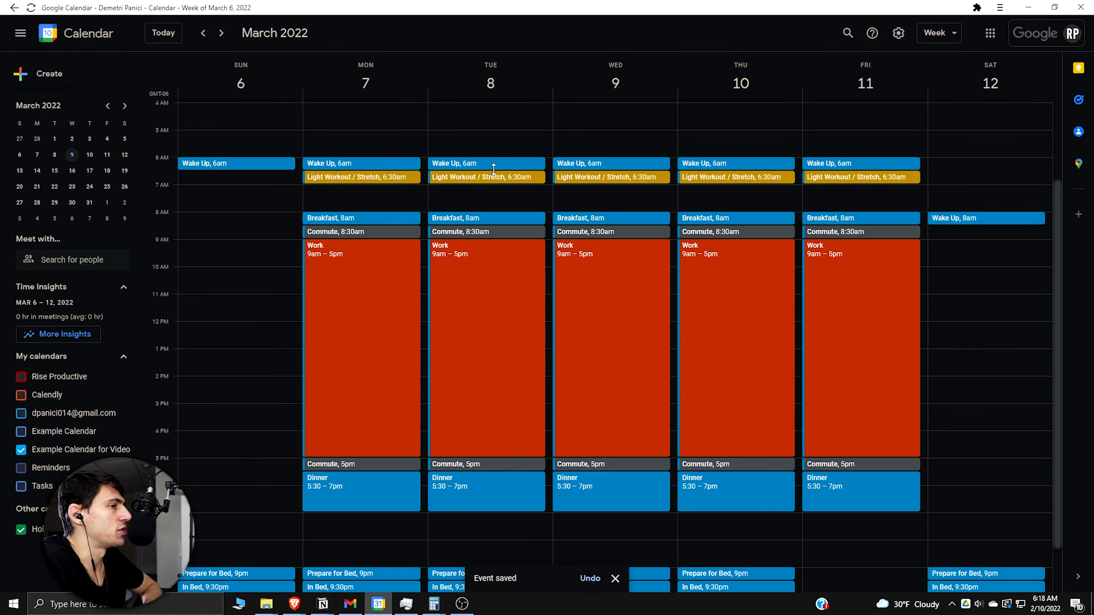
mouse_move(397, 180)
mouse_down()
mouse_move(396, 206)
mouse_move(393, 180)
mouse_up()
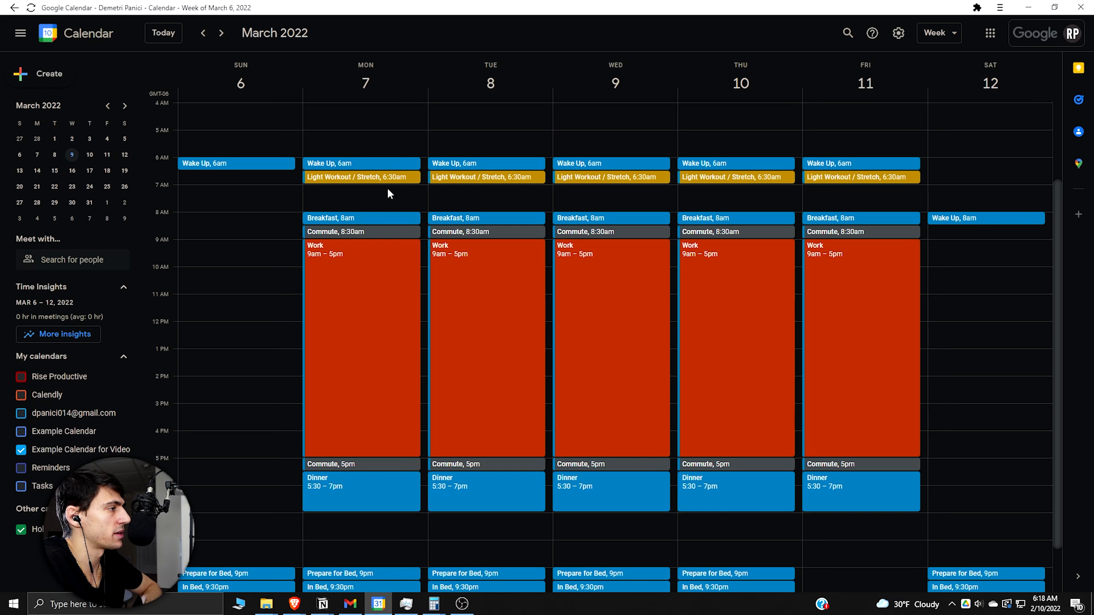
click(389, 190)
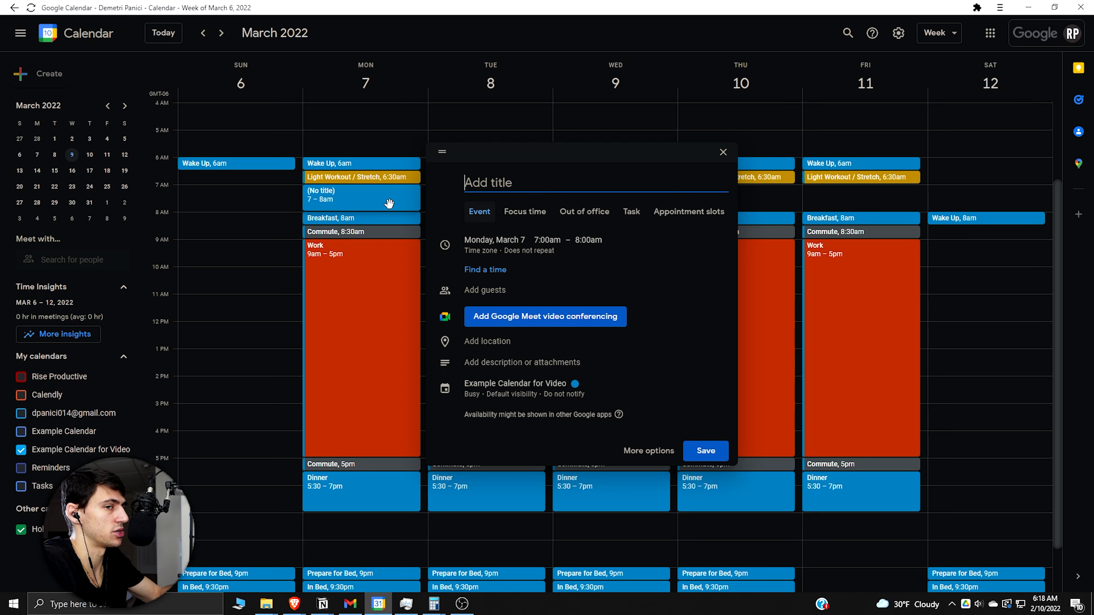
key(Escape)
click(590, 355)
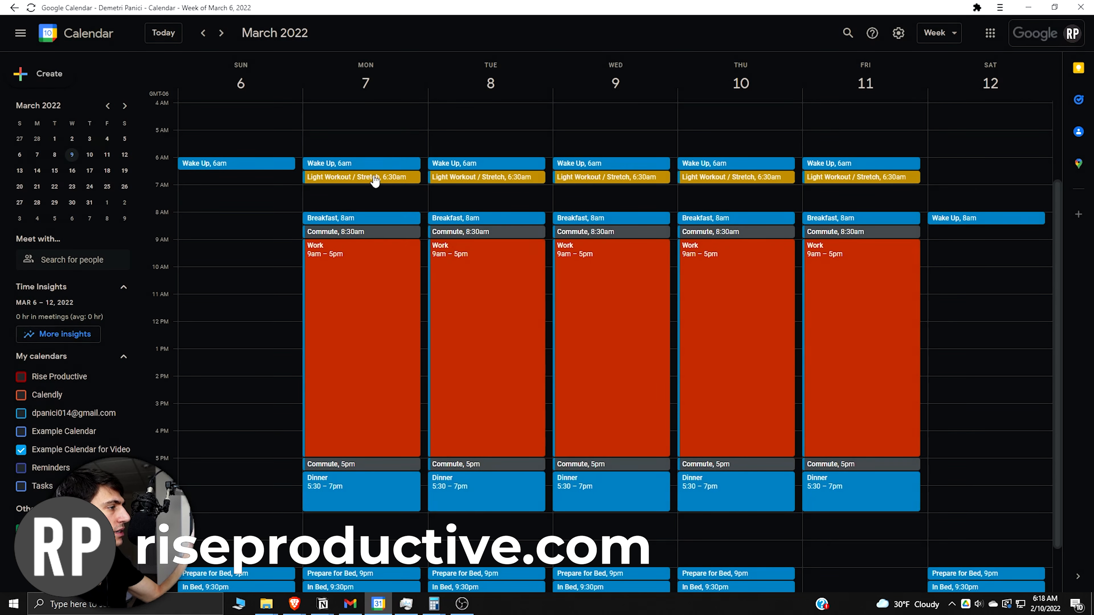
- Shorten Monday's "Wake Up" event to end at 6:15am, applying it to this and following events
drag(375, 168, 374, 164)
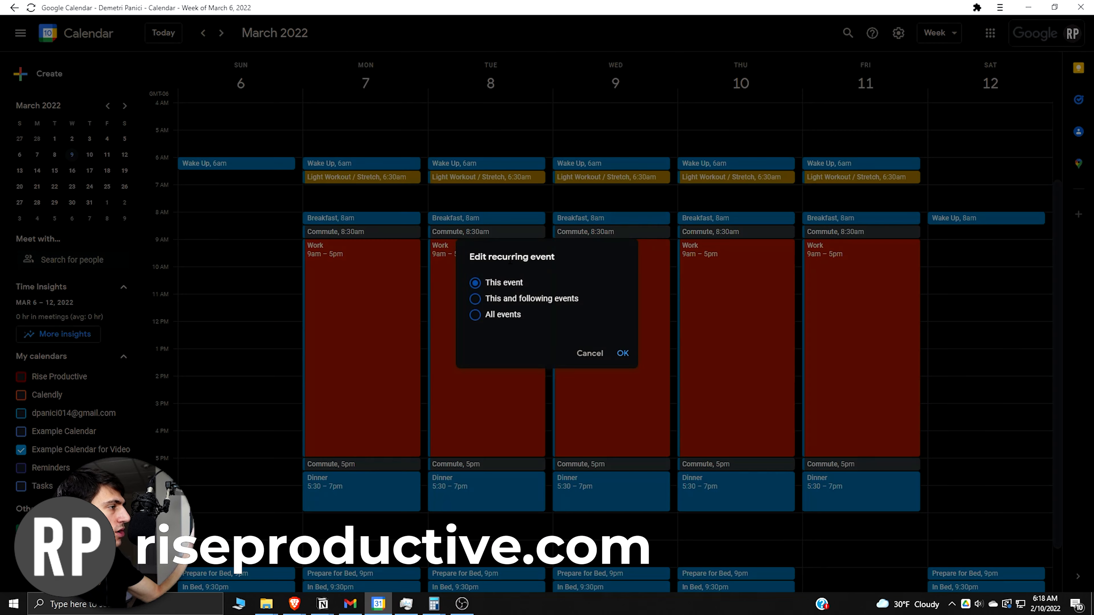
click(524, 298)
click(622, 354)
- Set "Light Workout / Stretch" to run from 6:15 to 6:30am, applying the change to this and following events
drag(337, 176, 336, 165)
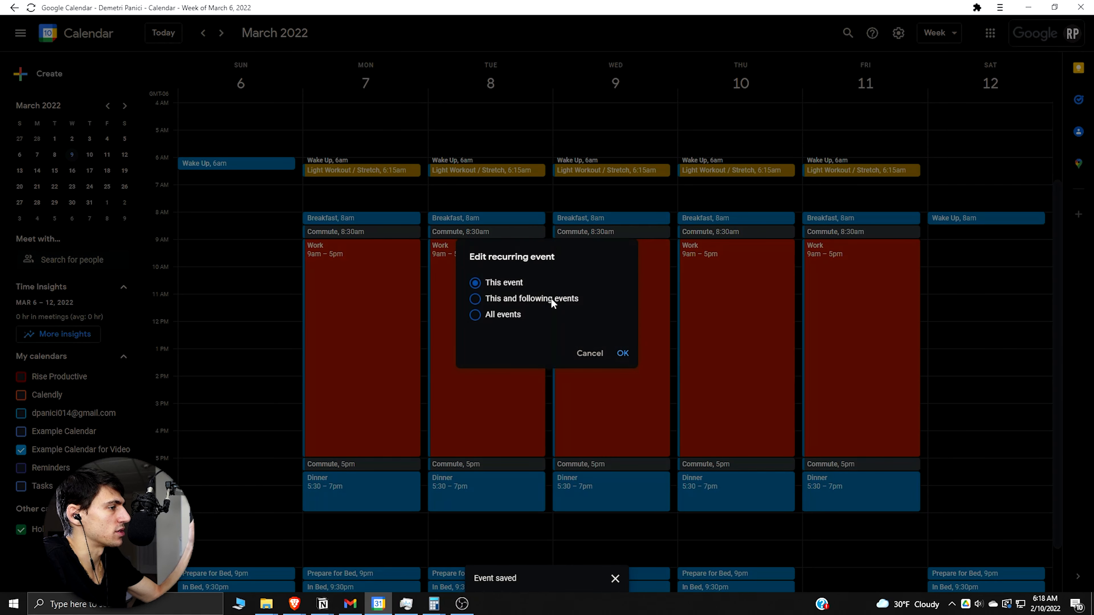
click(550, 297)
click(623, 354)
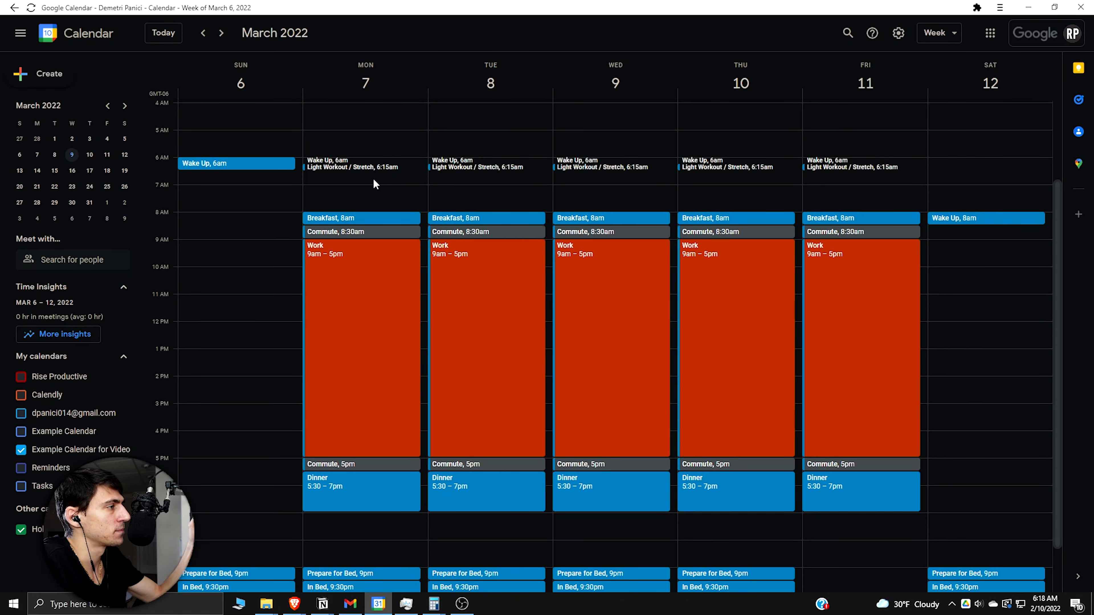
- Add a weekday "Shower" event from 7:45 to 8:00am, and begin a "Passion / Growth" event from 6:30 to 7:45am on Monday, March 7
click(403, 208)
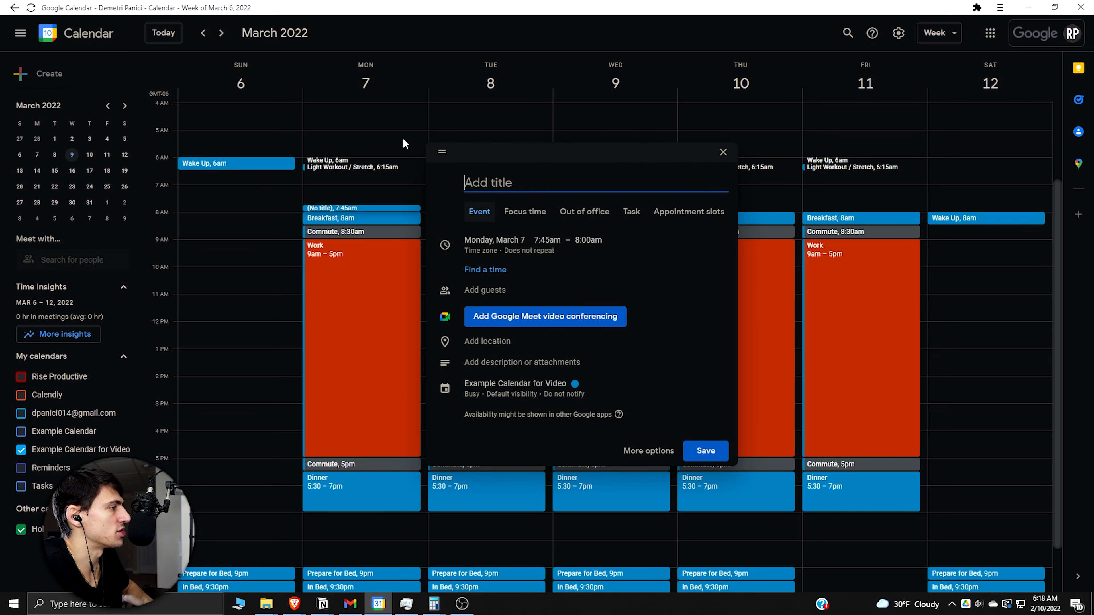
drag(385, 175, 384, 203)
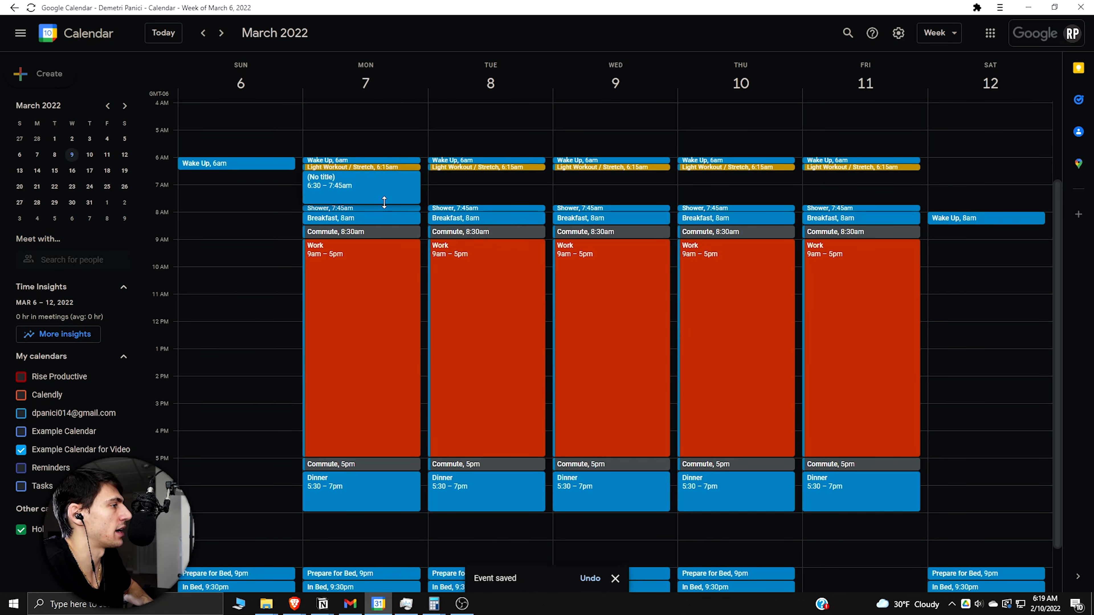
text(Work)
key(BackSpace)
key(BackSpace)
key(BackSpace)
key(BackSpace)
text(Passion)
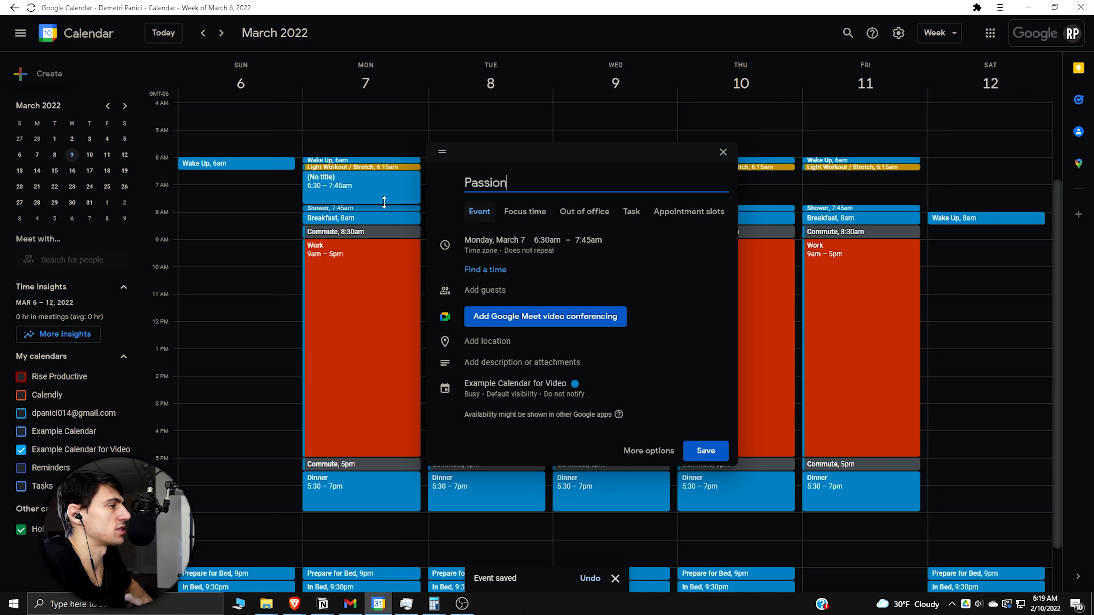
text( / gro)
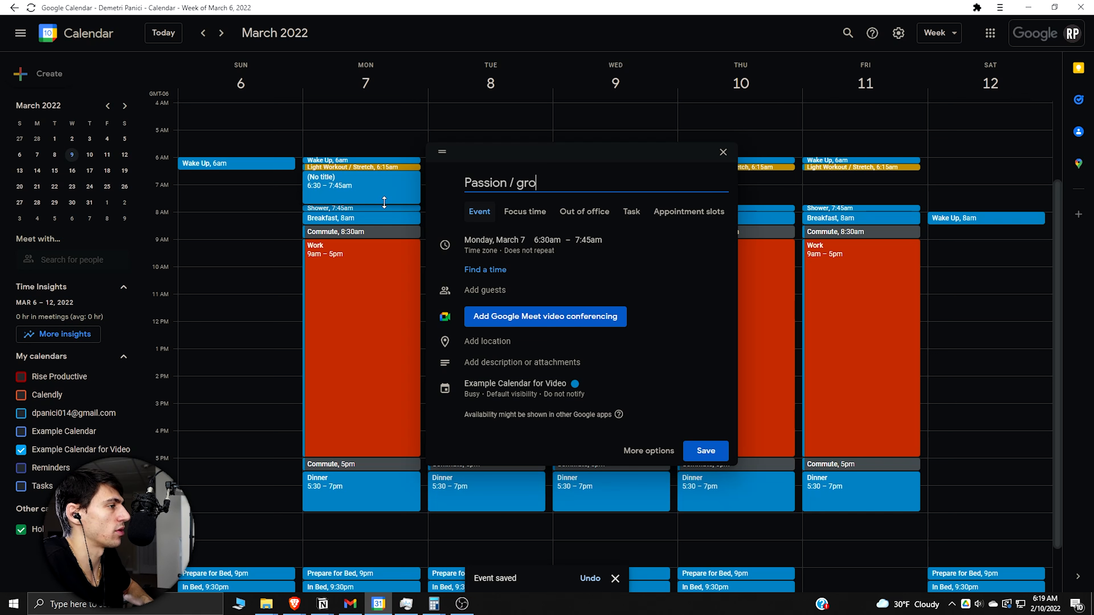
key(BackSpace)
key(BackSpace)
key(BackSpace)
text(Growth)
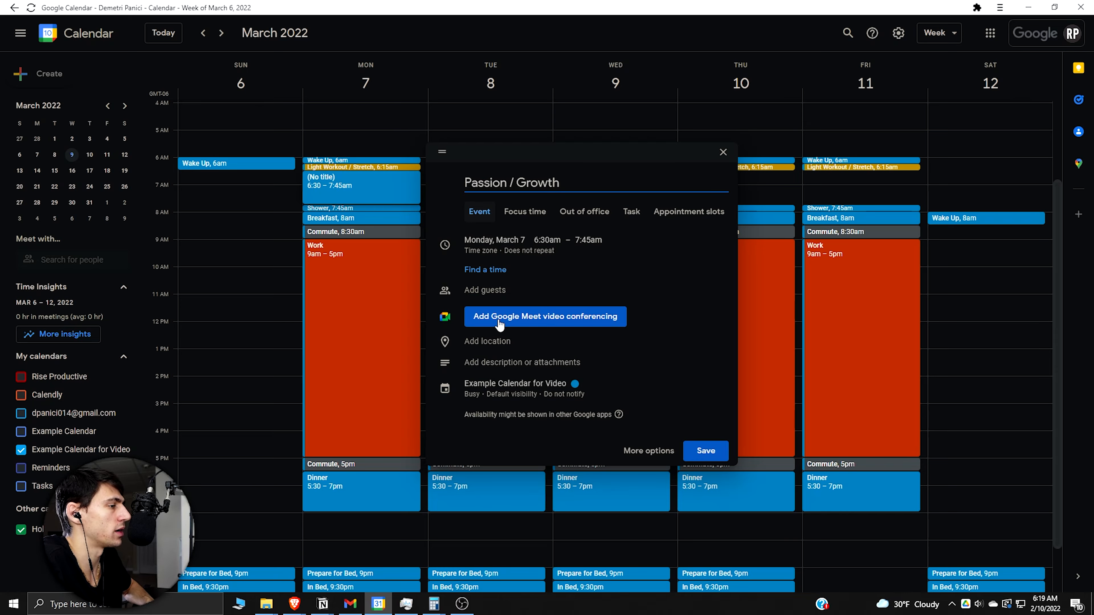
- Repeat the "Passion / Growth" event weekly Monday to Friday, colour it green and save it
click(648, 451)
click(116, 100)
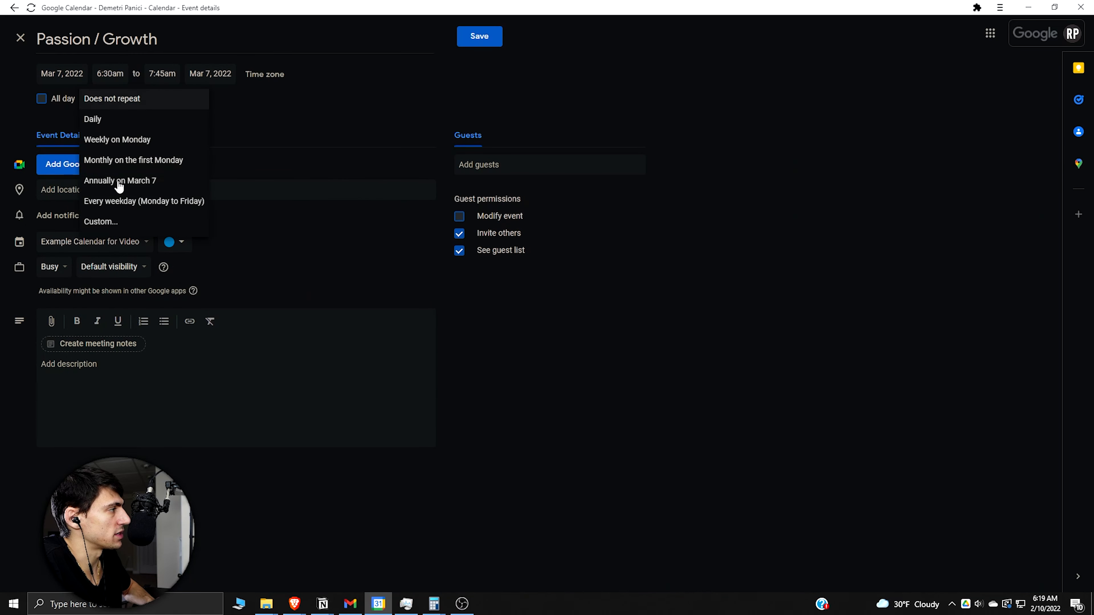
click(104, 220)
click(494, 281)
click(512, 281)
click(549, 280)
click(531, 281)
click(637, 409)
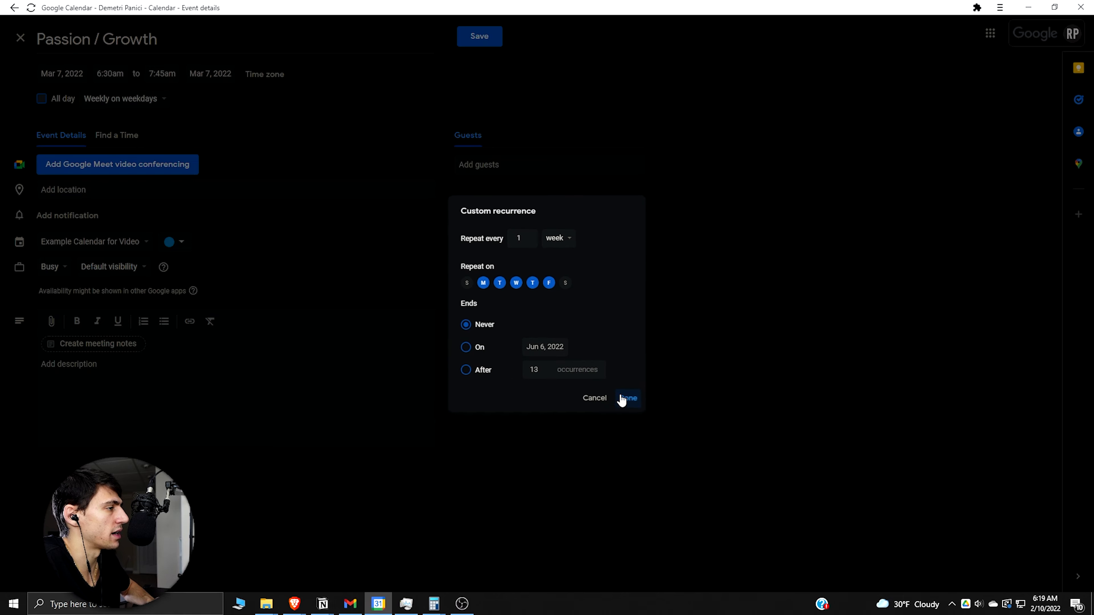
click(169, 270)
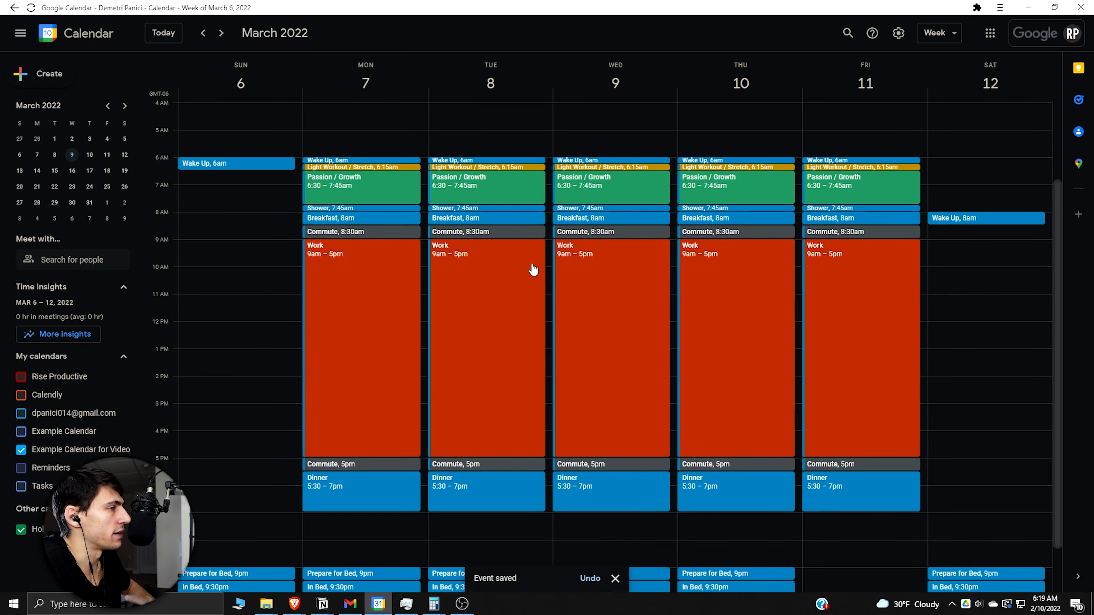
- Begin a "Shutdown Routine" event on Monday, March 7, from 7:00 to 7:30pm, directly after Dinner
scroll(533, 267, down, 1)
scroll(533, 268, up, 1)
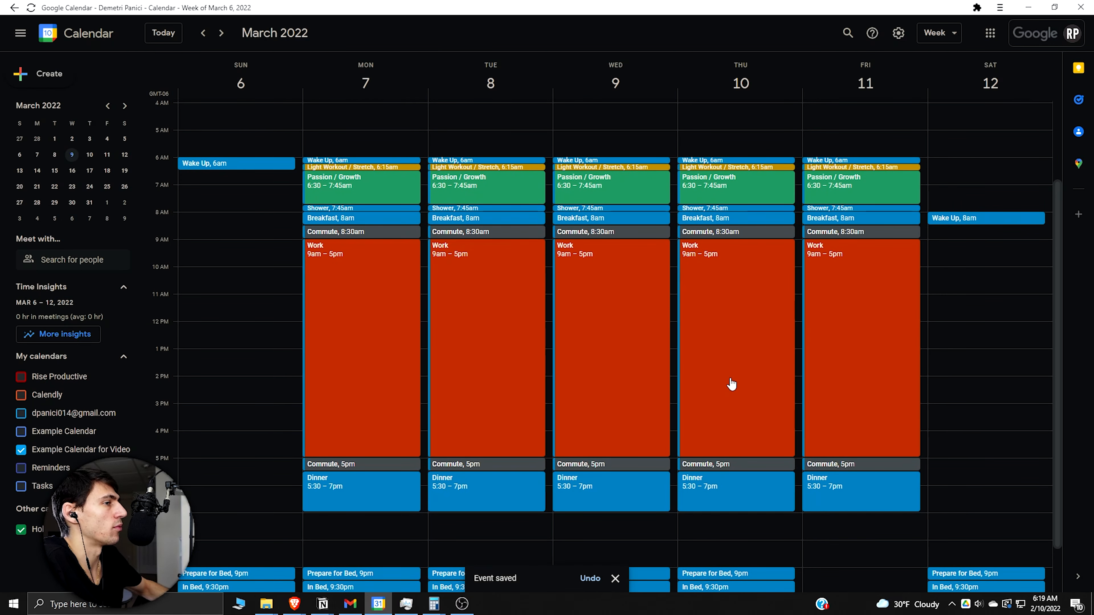
scroll(731, 386, down, 1)
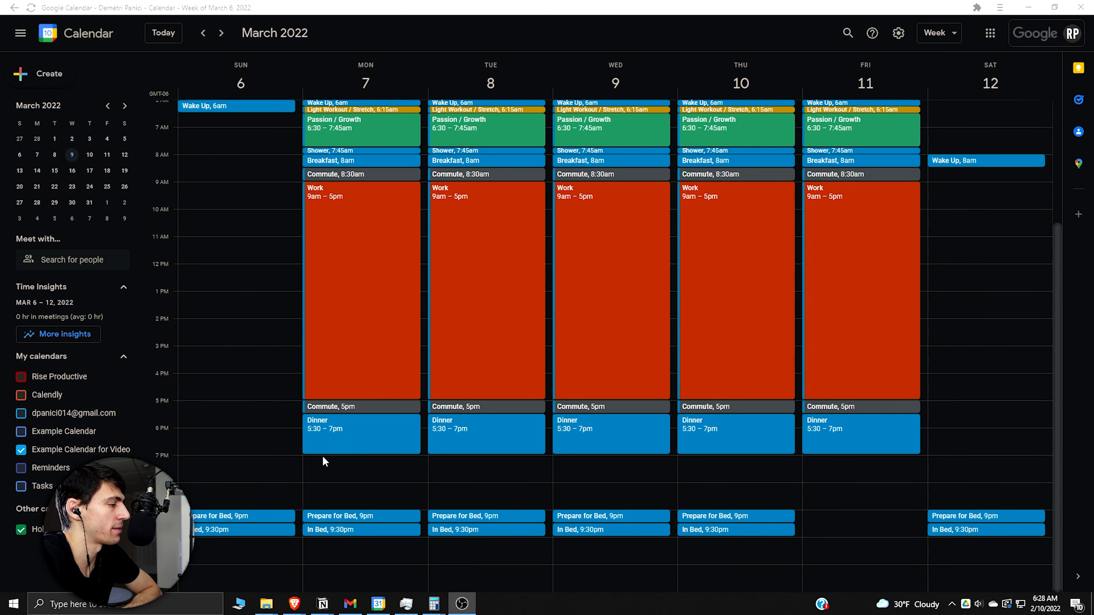
click(322, 459)
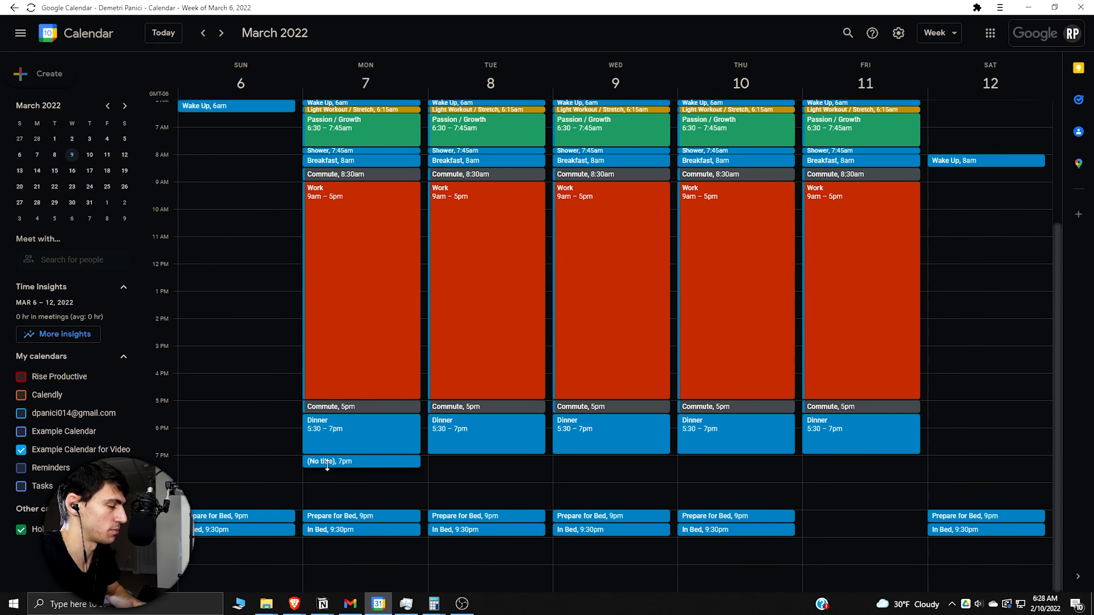
text(Shutdown Routine)
- Repeat the "Shutdown Routine" event weekly from Monday to Friday and save it
click(662, 451)
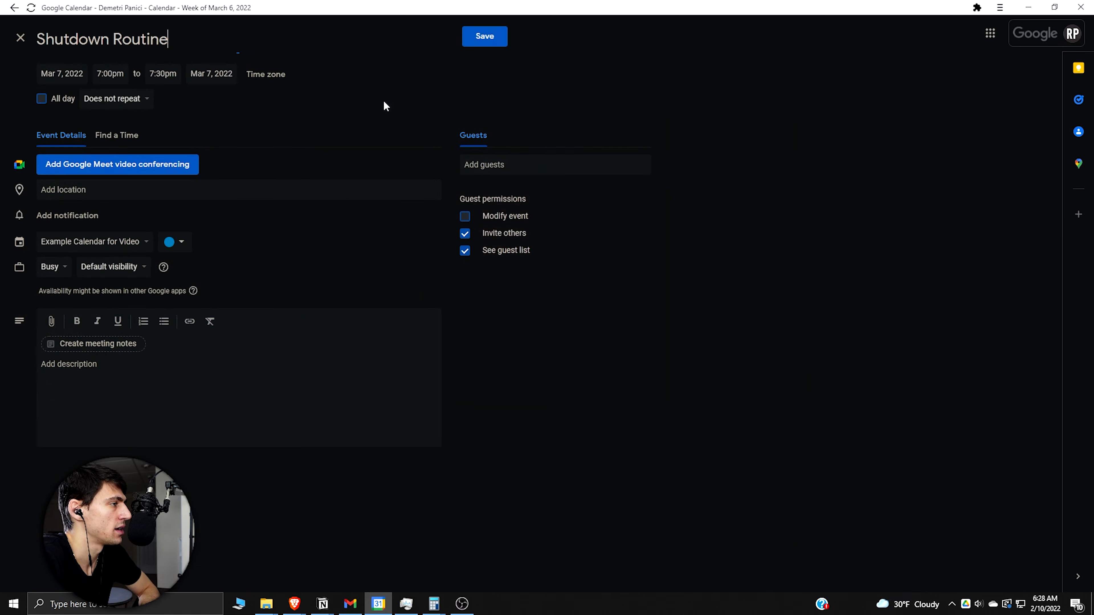
click(130, 99)
click(98, 220)
click(495, 280)
click(513, 281)
click(531, 280)
click(550, 281)
click(638, 409)
click(470, 37)
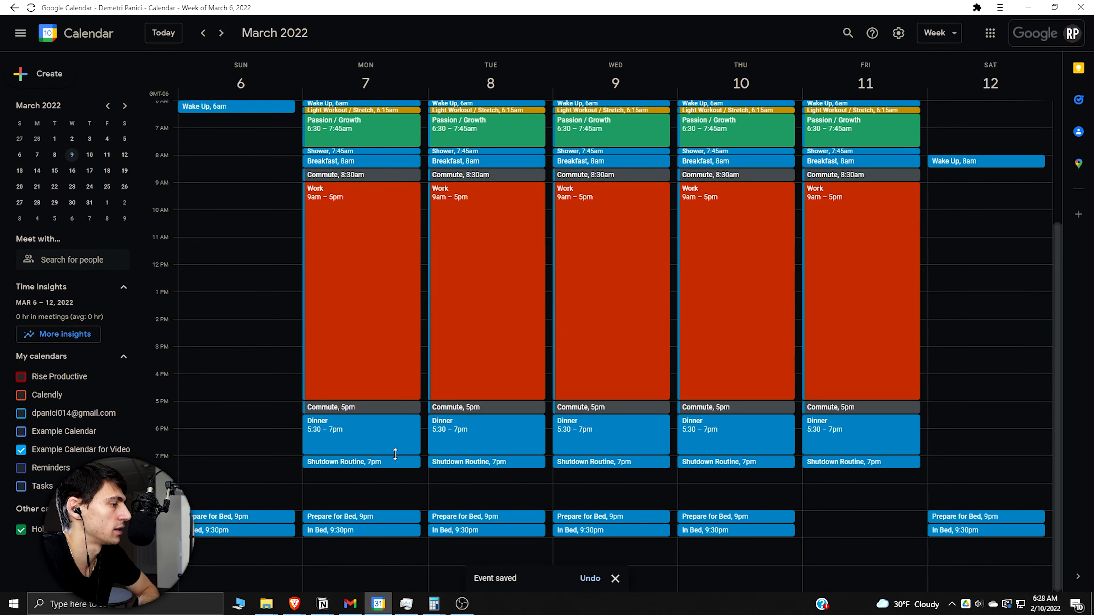
- Colour Monday's "Shutdown Routine" event purple, applying the change to this and following events
right_click(390, 463)
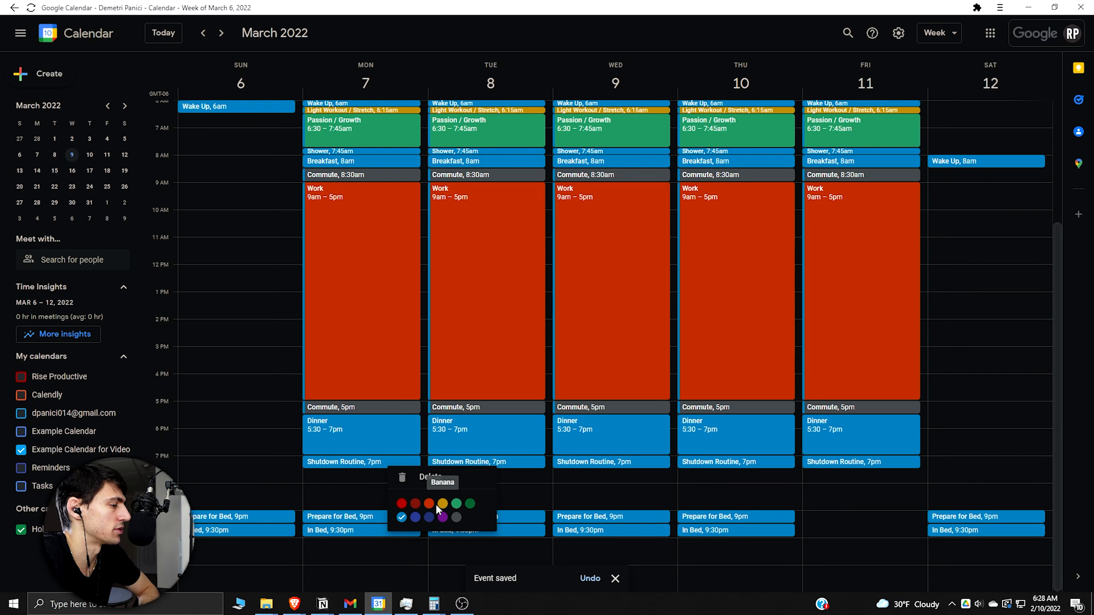
click(444, 520)
click(504, 299)
click(617, 355)
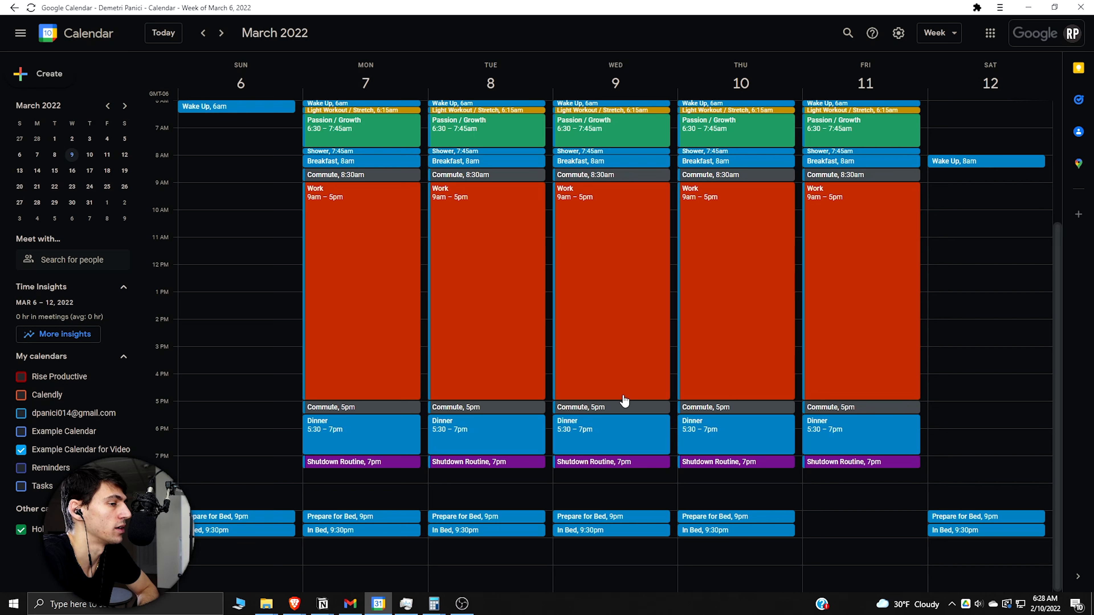
- Begin a "Relax" event on Monday, March 7, from 7:30 to 9:00pm, between Shutdown Routine and Prepare for Bed
scroll(544, 469, down, 1)
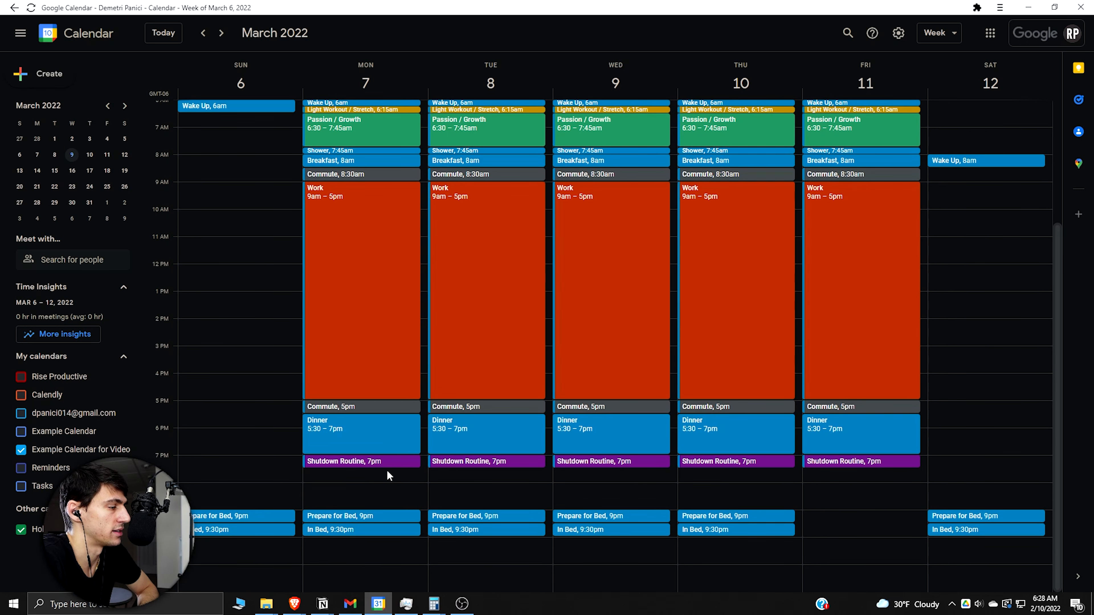
drag(382, 471, 380, 496)
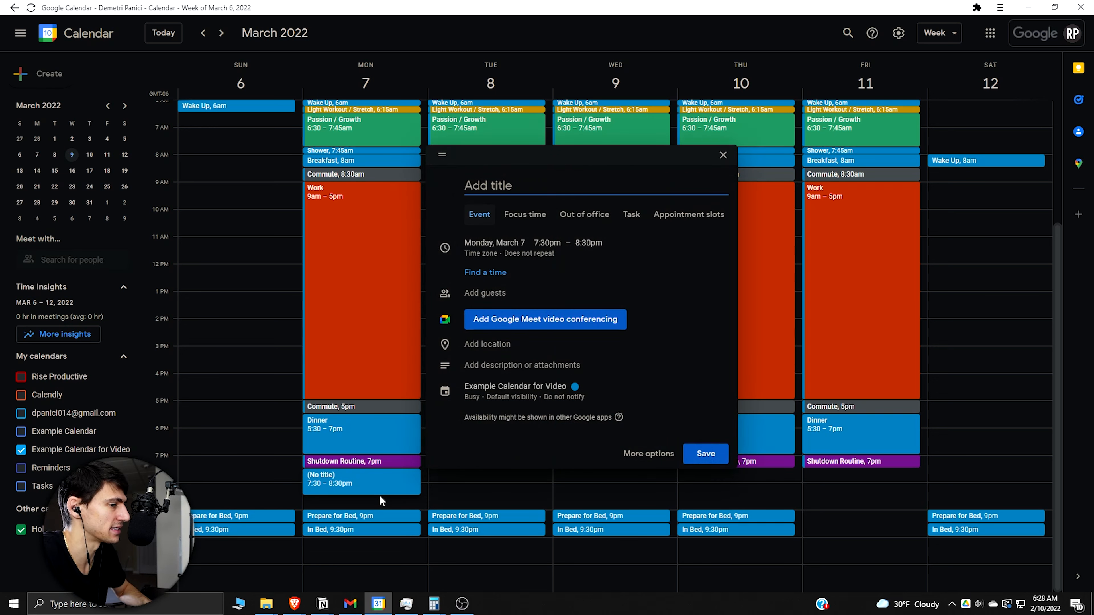
text(Relax)
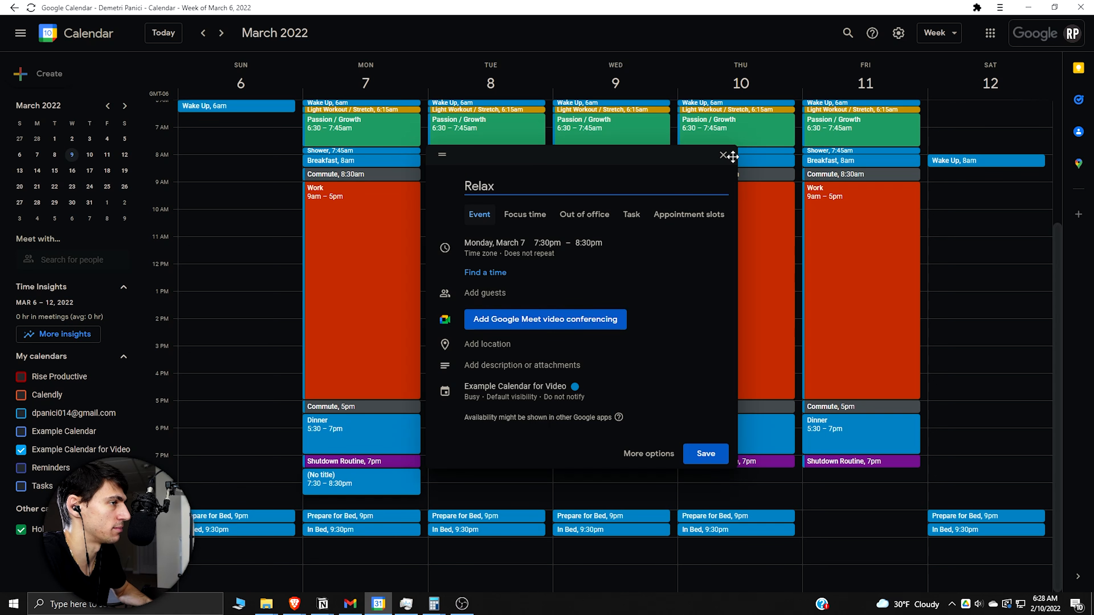
click(724, 156)
click(546, 321)
click(589, 242)
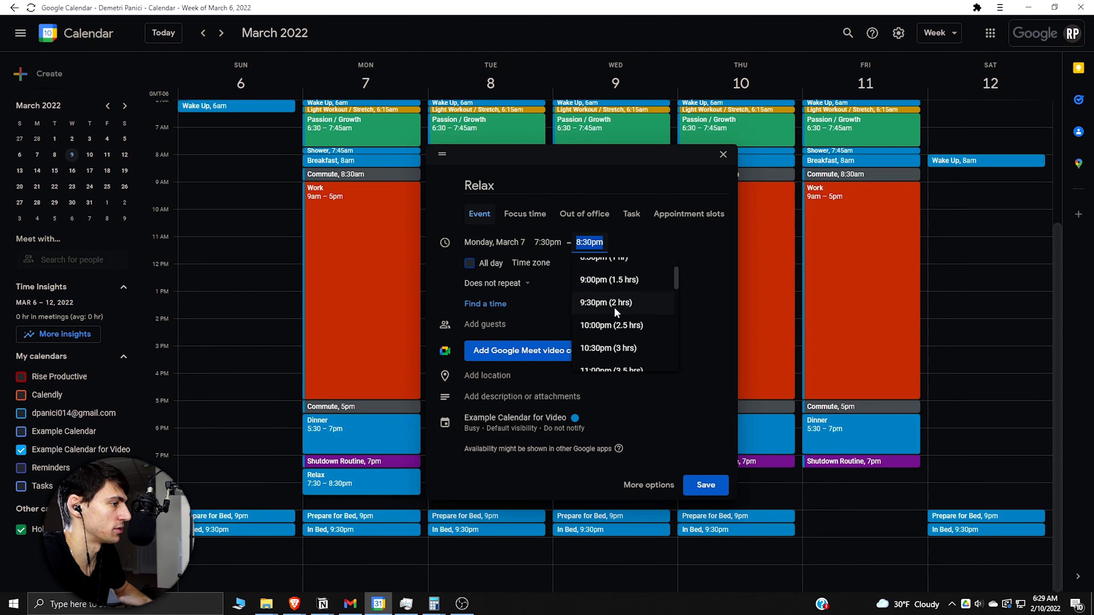
click(611, 281)
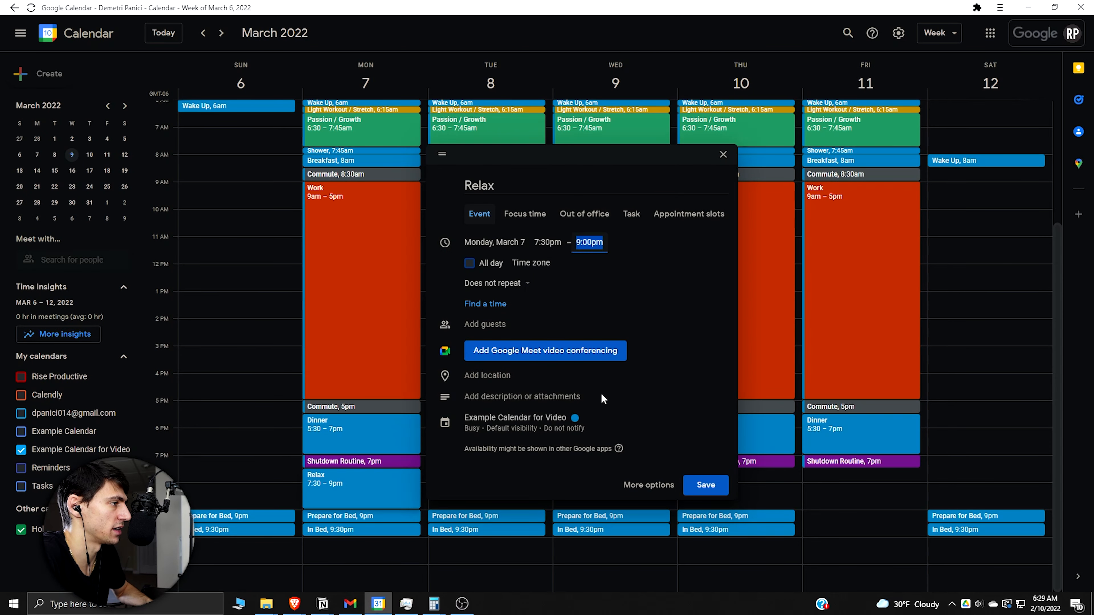
- Repeat the "Relax" event weekly from Monday to Friday and save it
click(648, 486)
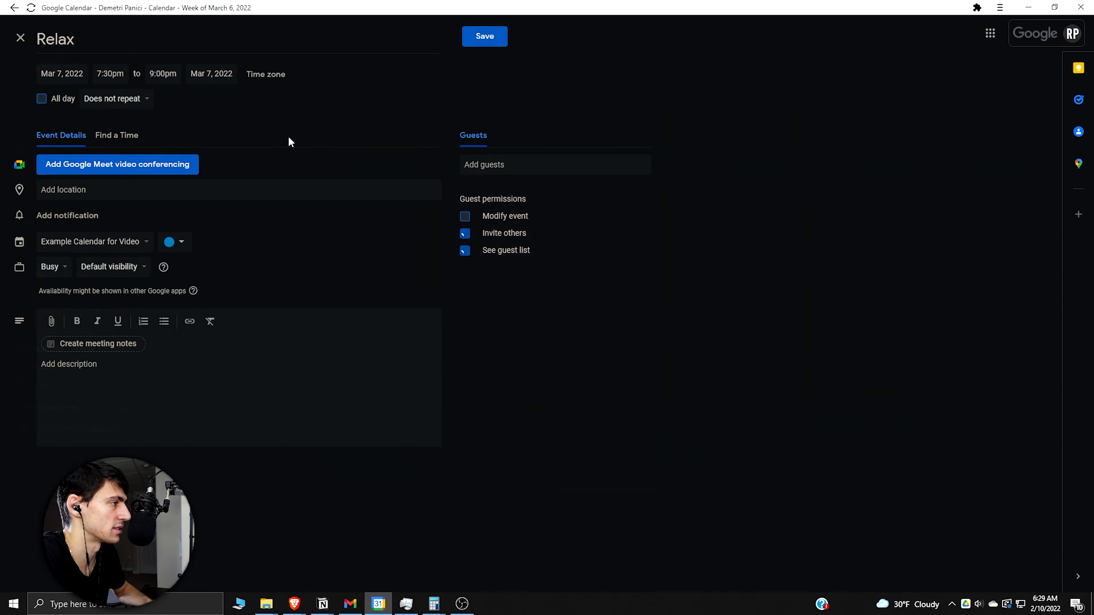
click(132, 113)
click(98, 220)
click(496, 281)
click(513, 281)
click(531, 280)
click(549, 281)
click(636, 409)
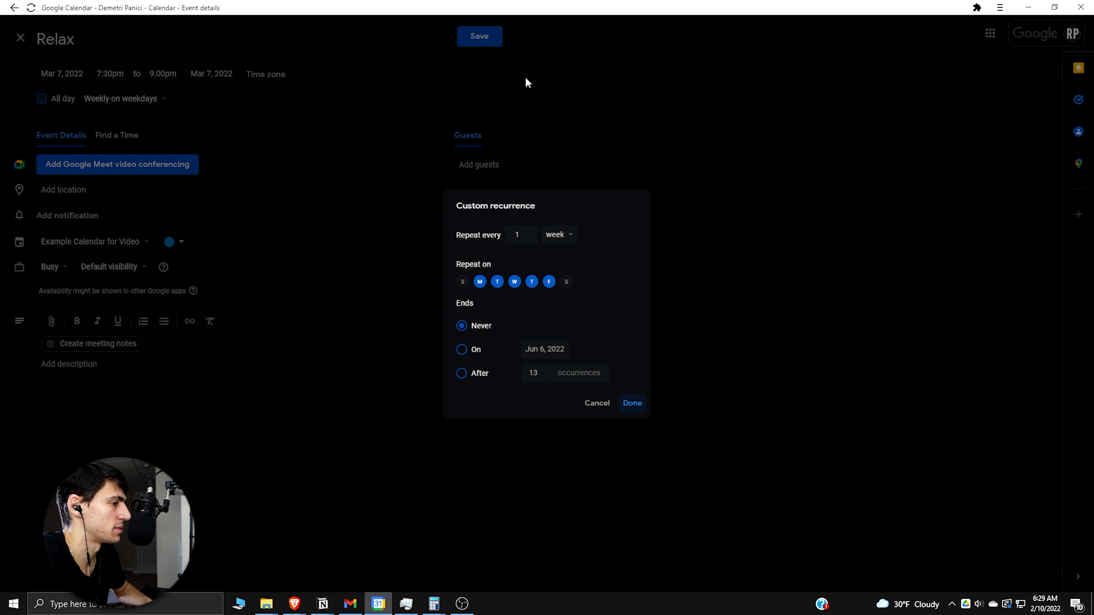
click(480, 36)
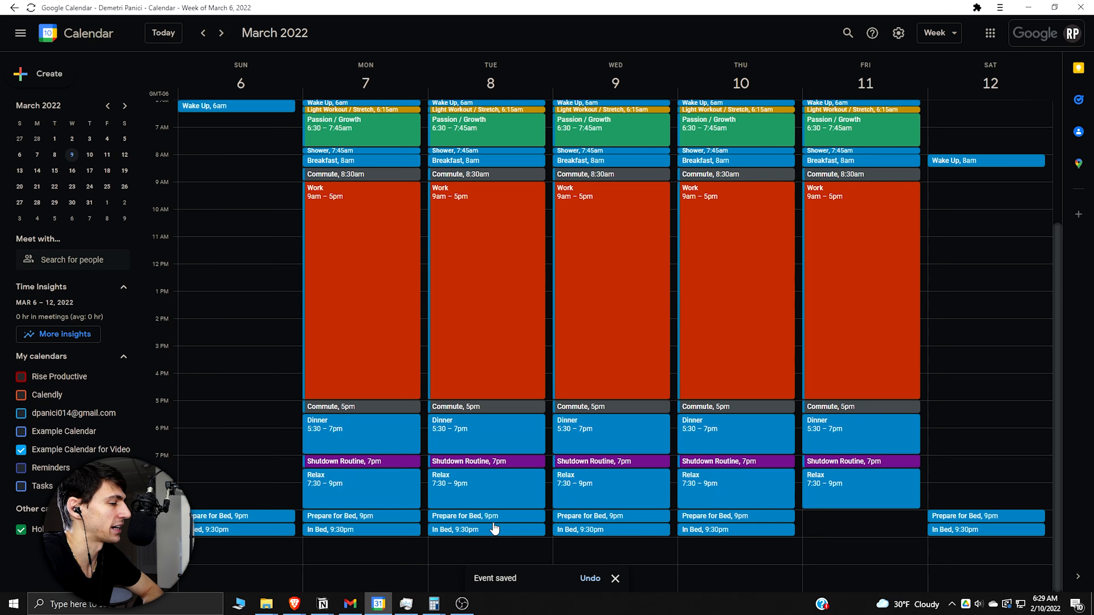
click(368, 516)
key(Escape)
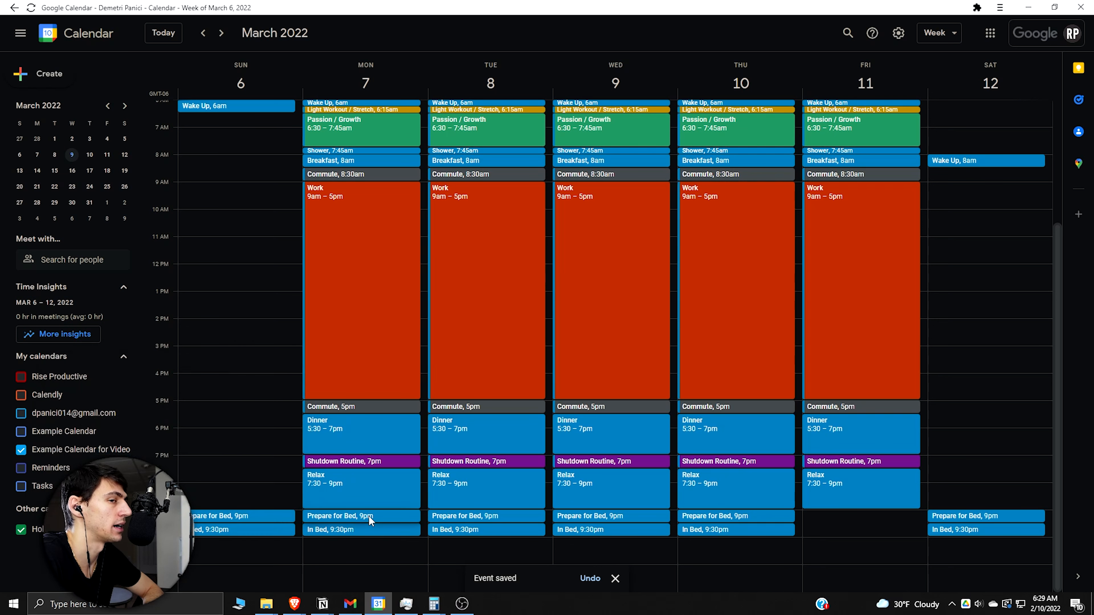